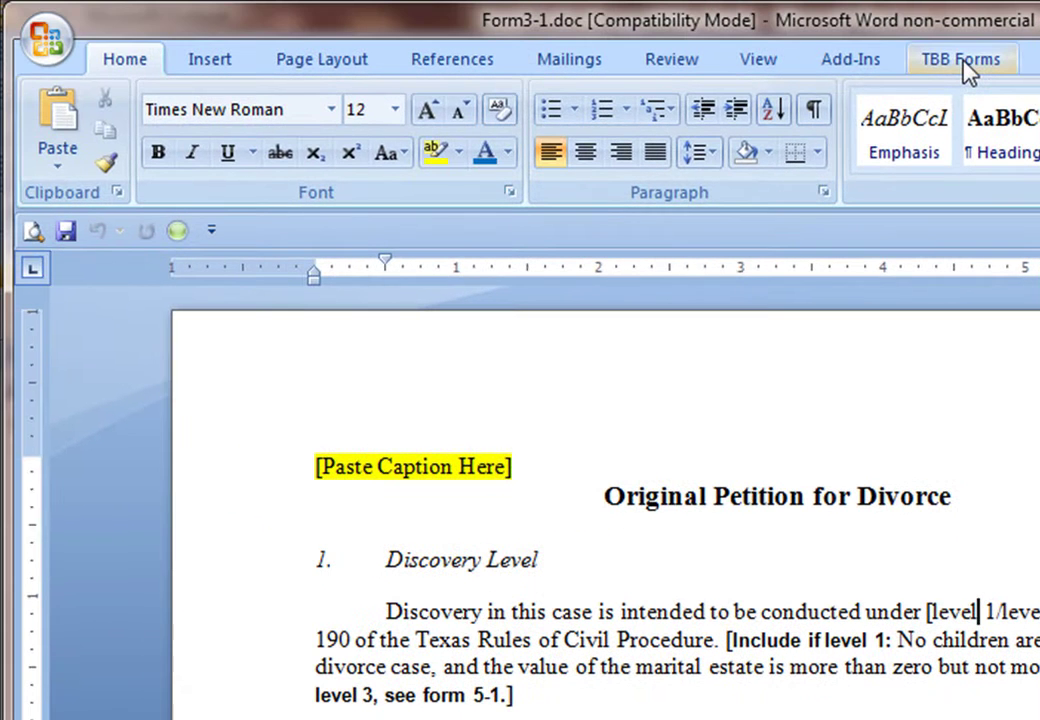
Show the instructions in the Original Petition for Divorce form, and hide them again
left_click(590, 68)
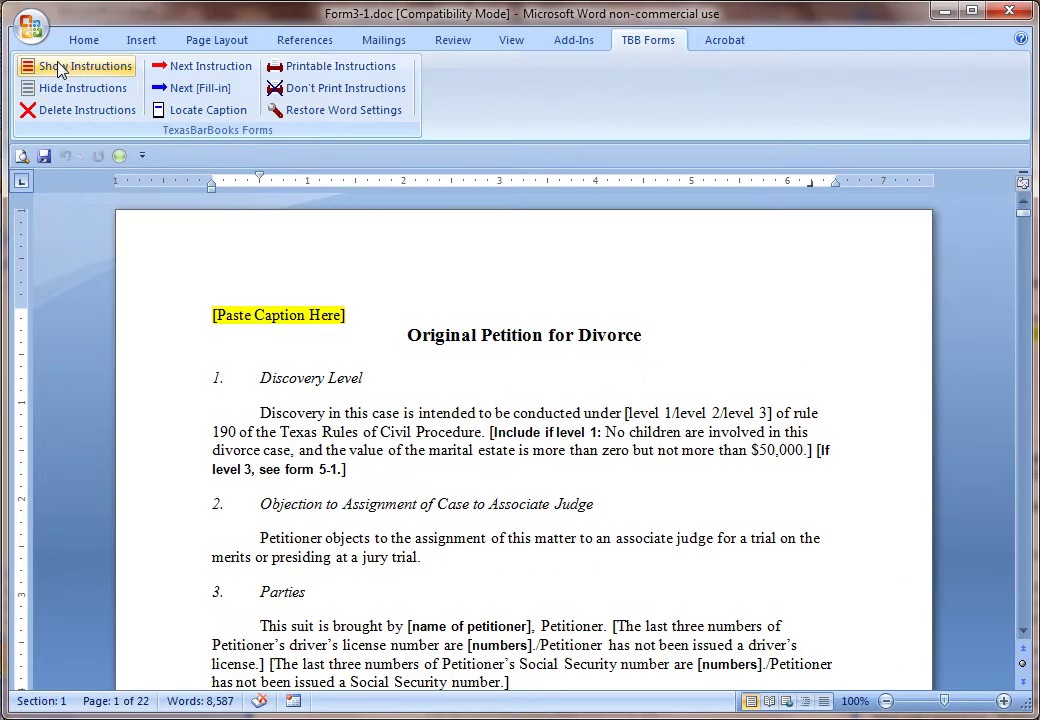
left_click(60, 69)
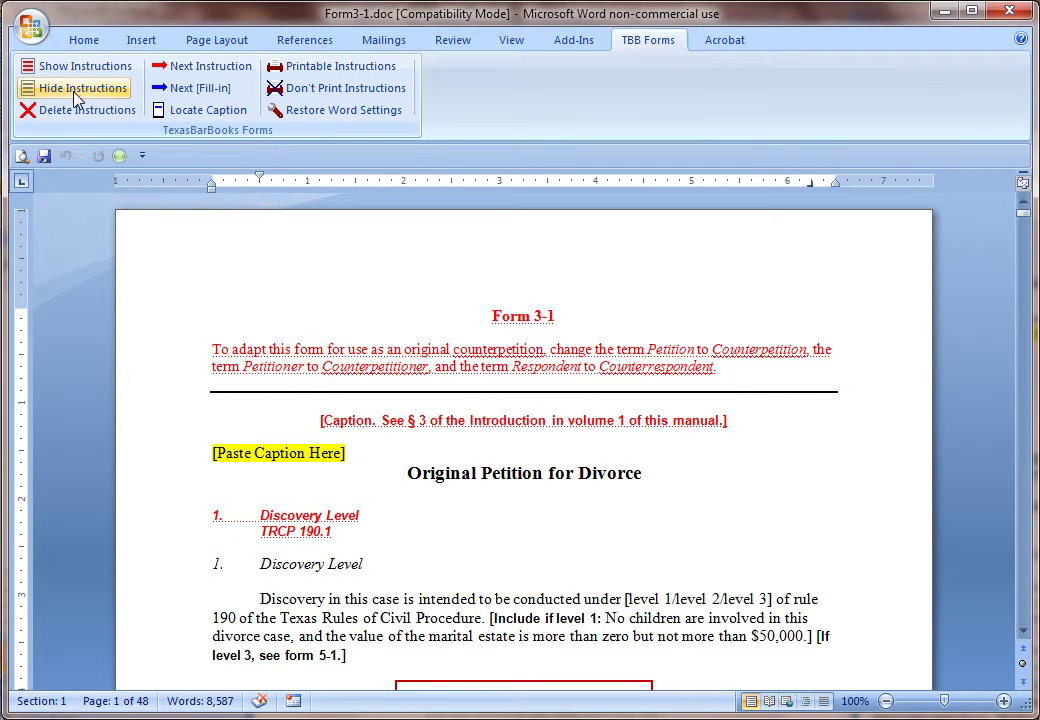
left_click(74, 92)
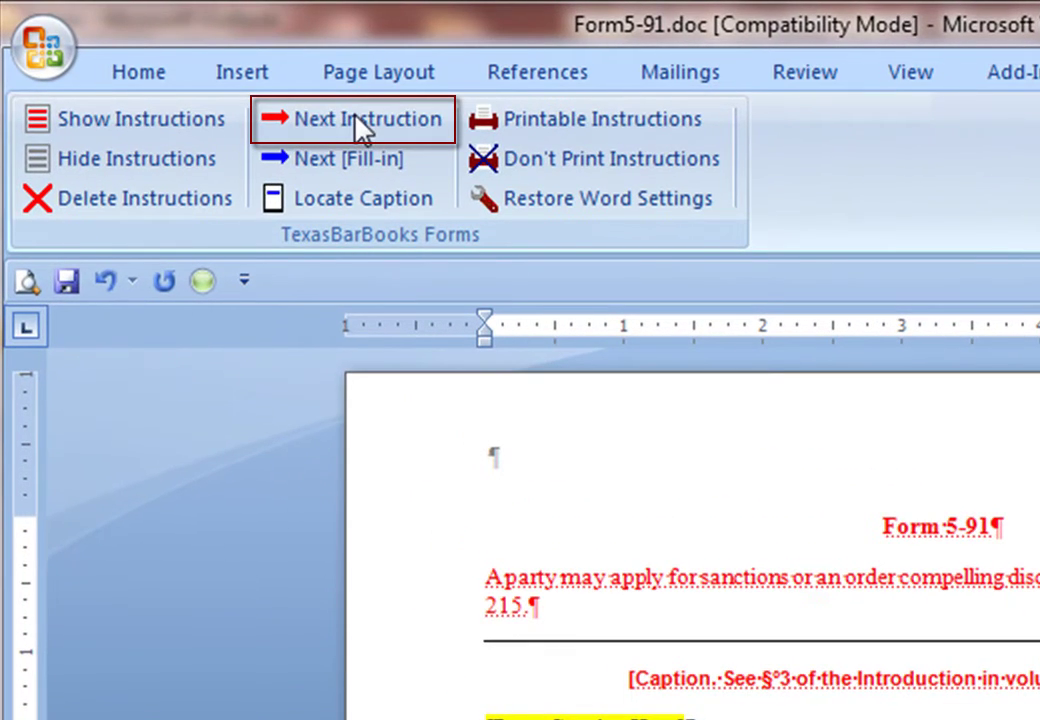
Go through the instructions in Form5-91.doc one after another from the beginning of the form
left_click(360, 128)
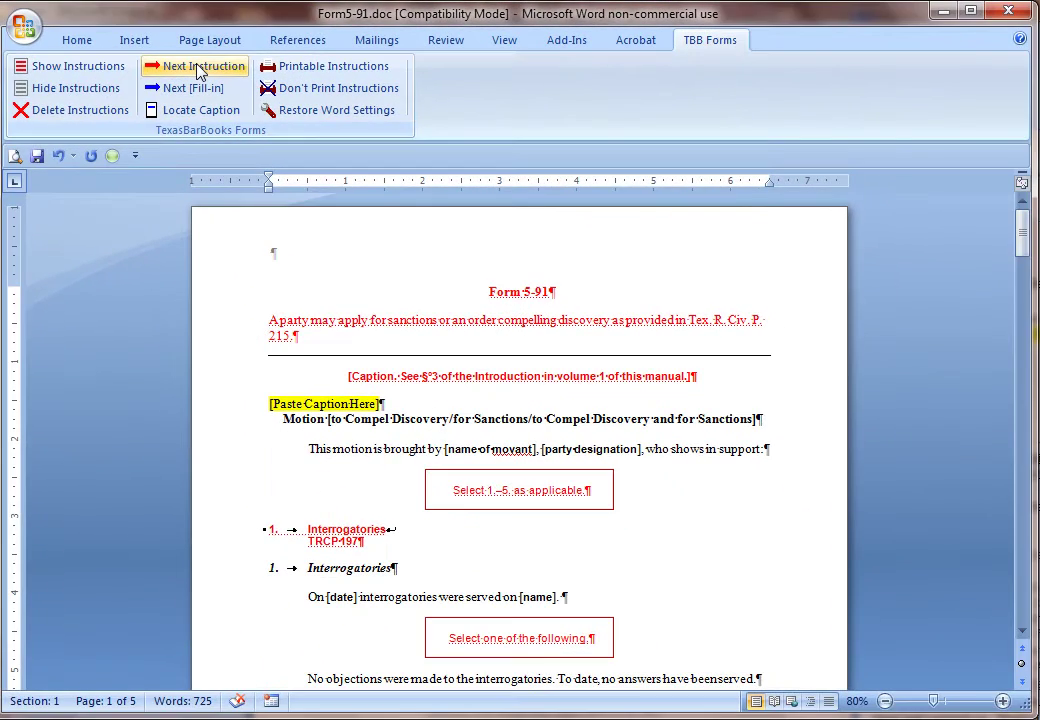
left_click(243, 83)
left_click(200, 67)
left_click(200, 67)
left_click(200, 67)
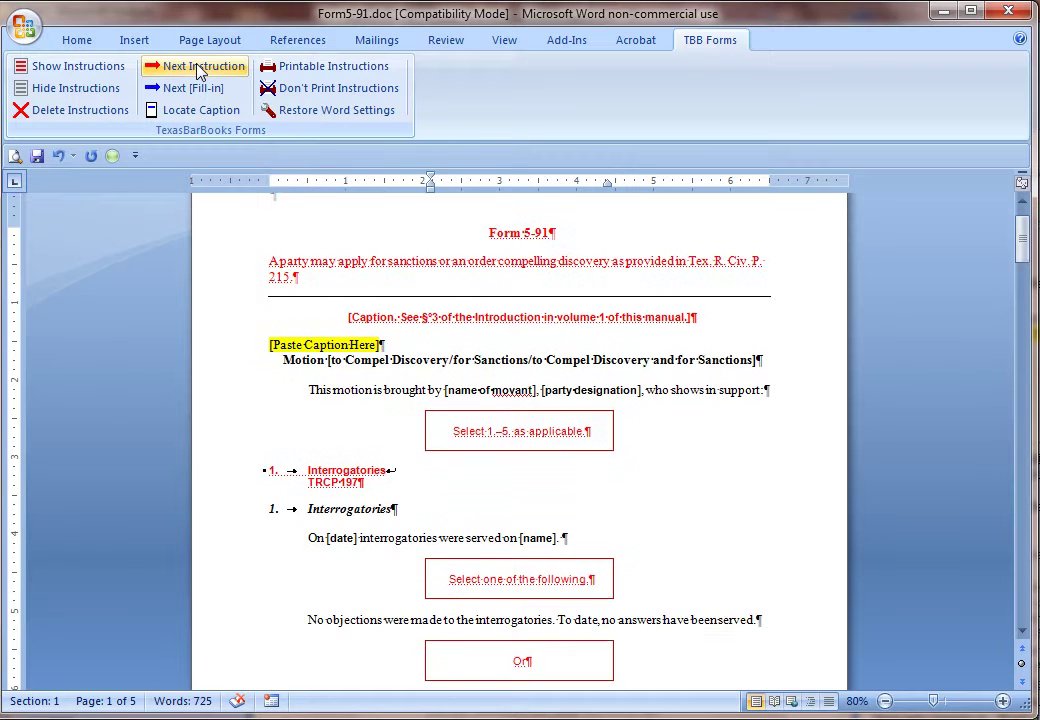
left_click(200, 67)
left_click(200, 67)
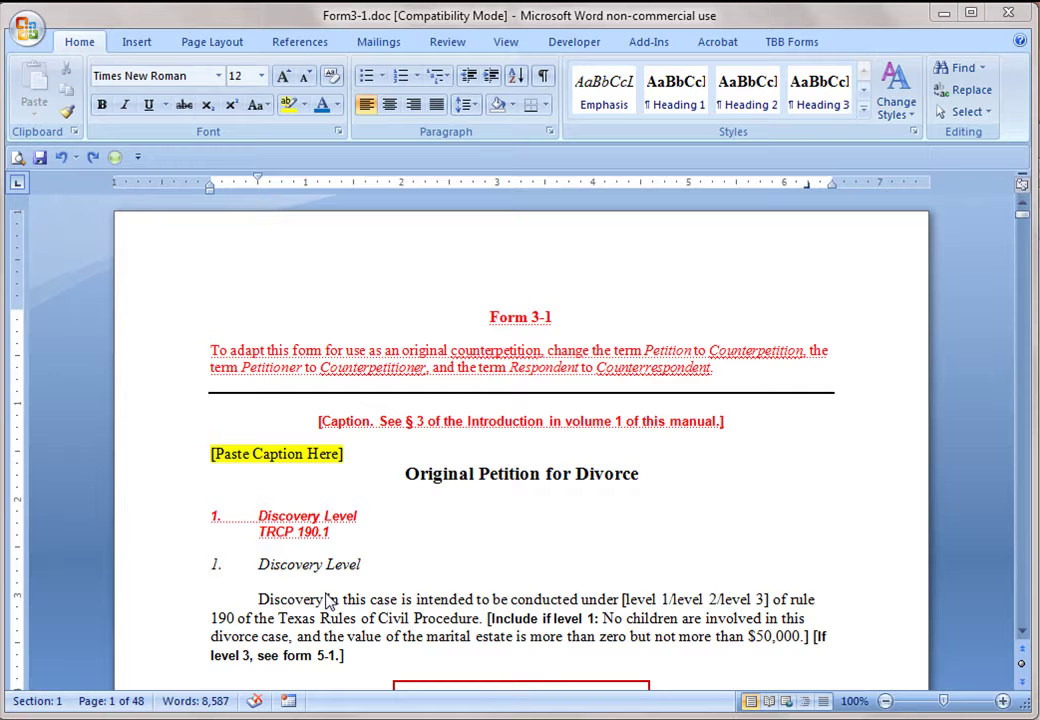
Examine Form3-1.doc in print preview to see whether the displayed instructions would print, and close the preview
left_click(26, 28)
mouse_move(60, 383)
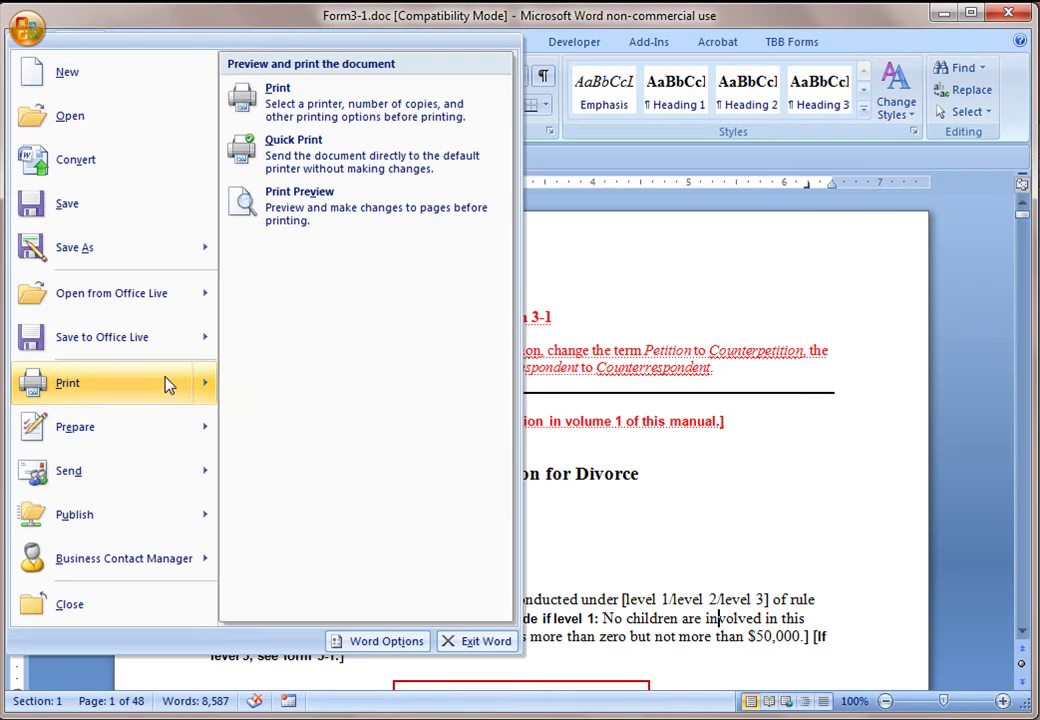
left_click(274, 204)
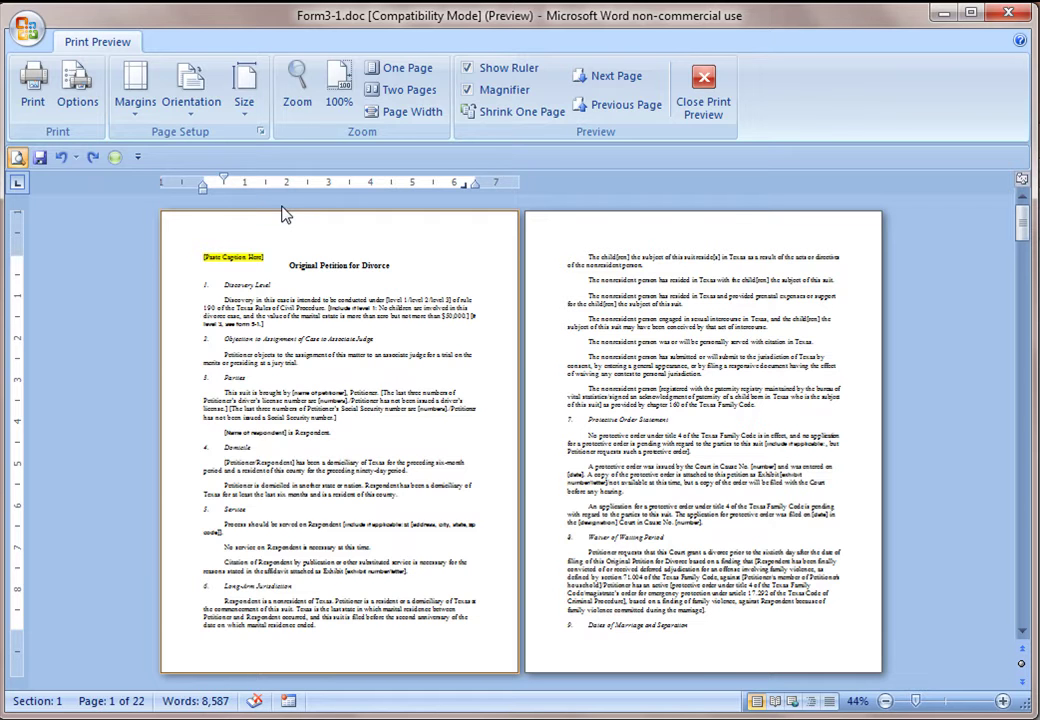
left_click(705, 100)
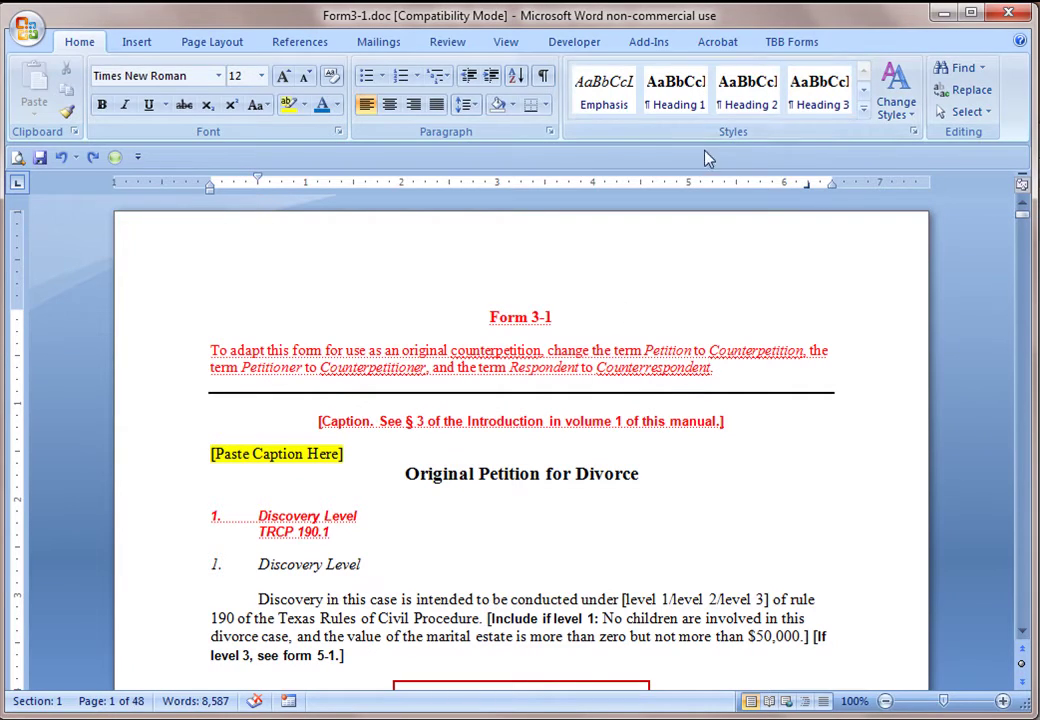
Make the instructions printable with the form and check the pages in print preview
left_click(786, 42)
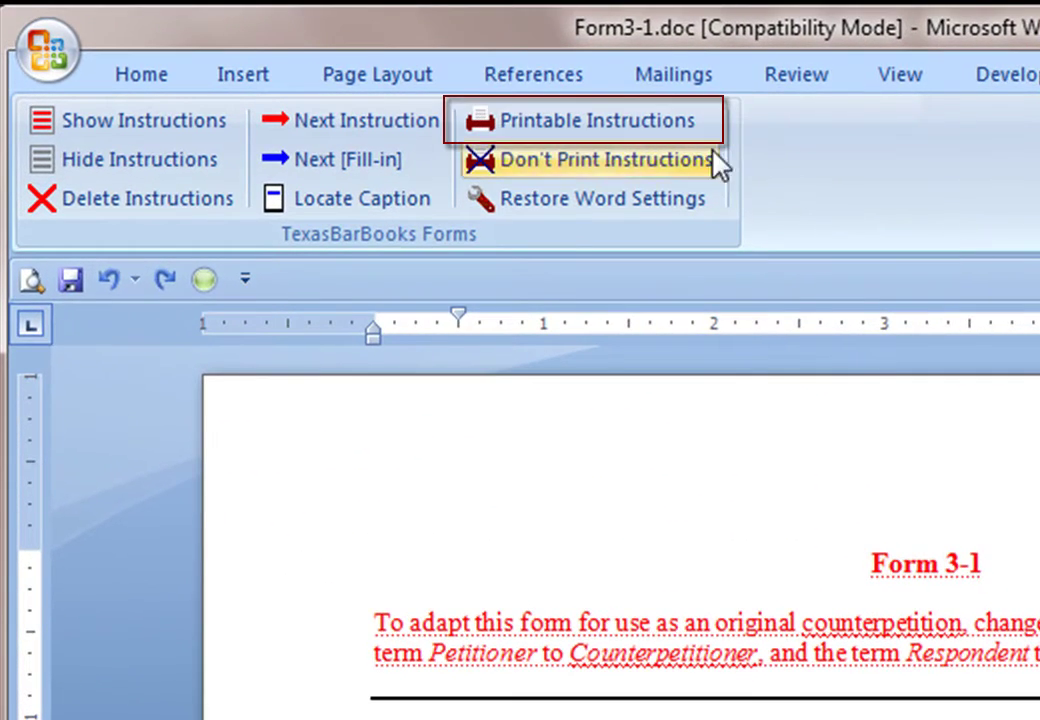
left_click(650, 133)
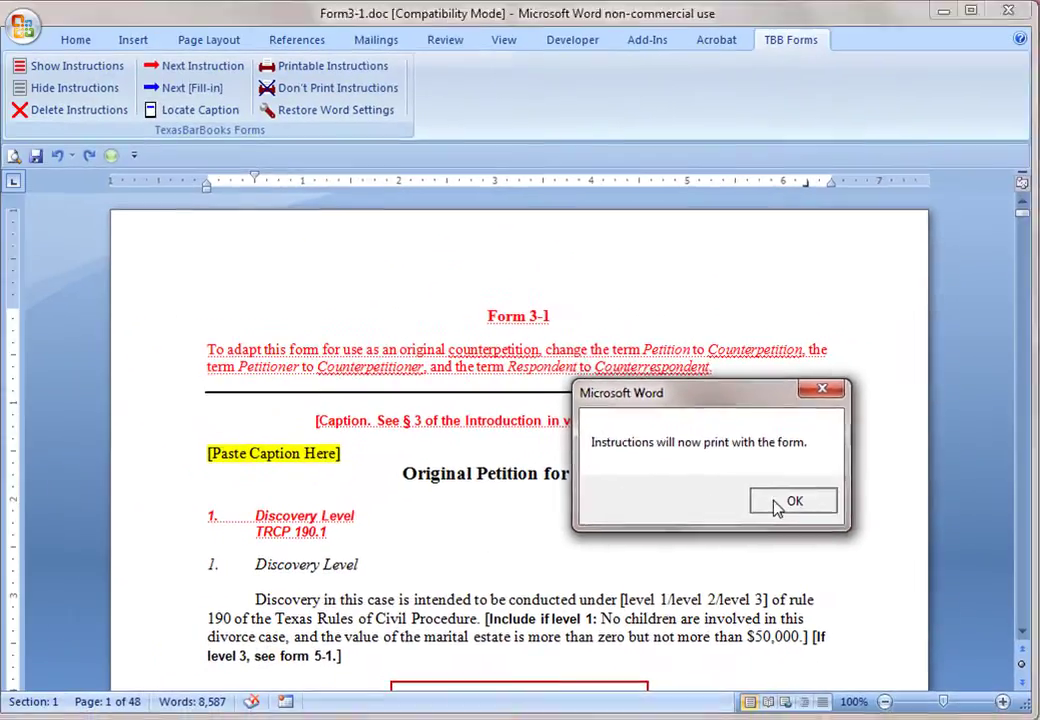
left_click(700, 482)
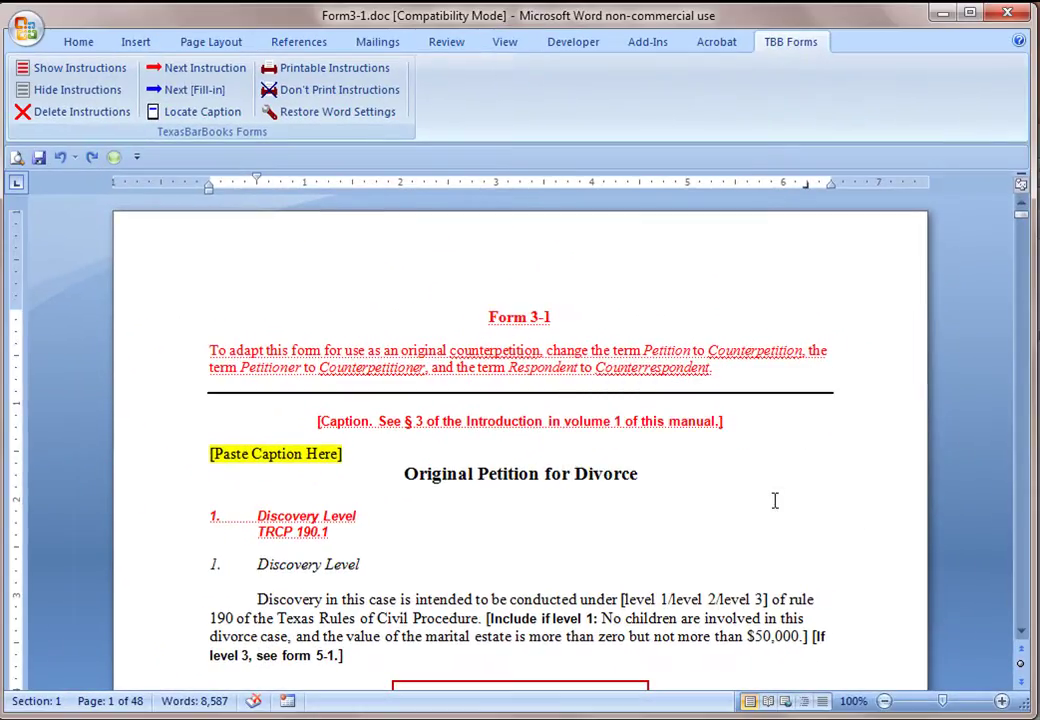
left_click(30, 30)
mouse_move(197, 392)
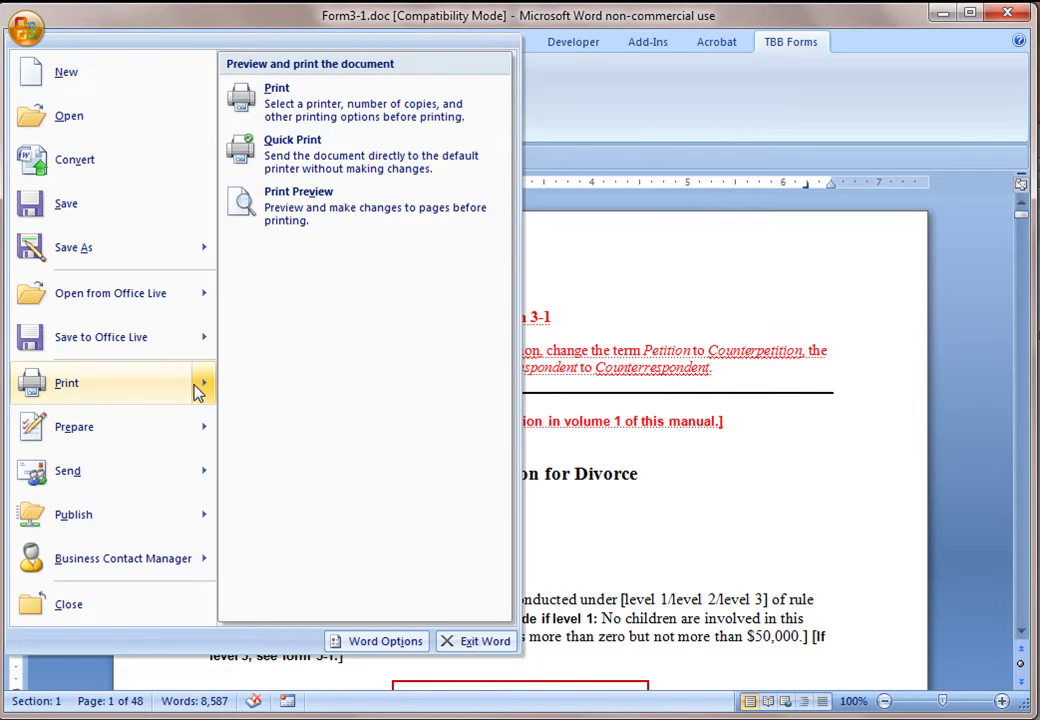
left_click(307, 213)
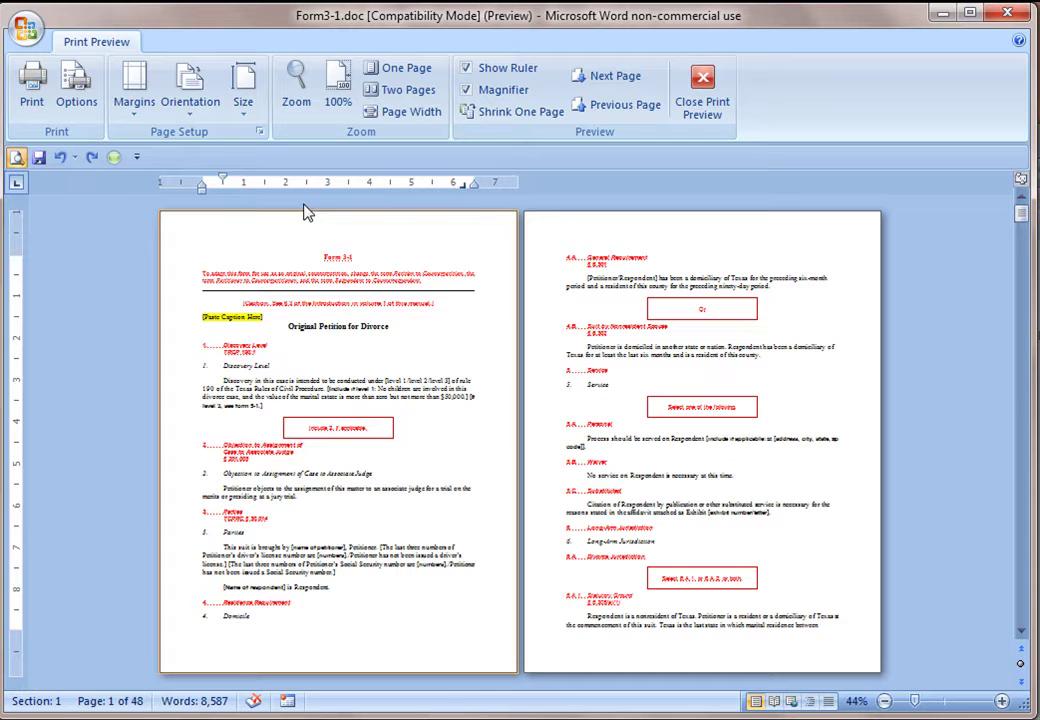
left_click(700, 90)
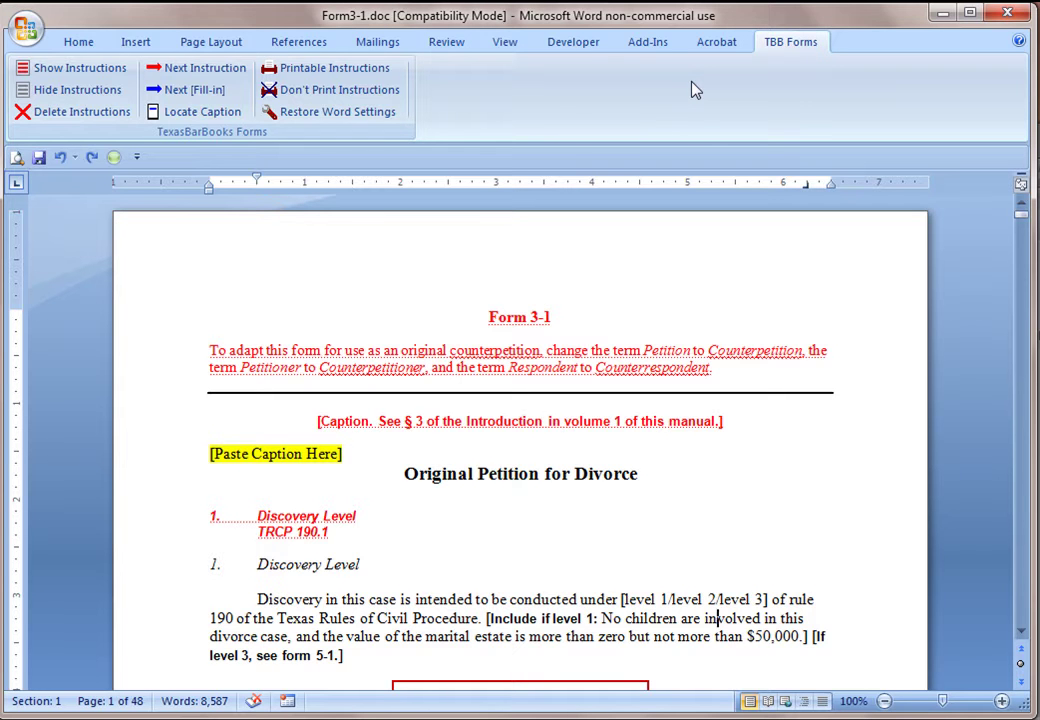
Set the instructions not to print with the form and check the pages in print preview
left_click(330, 90)
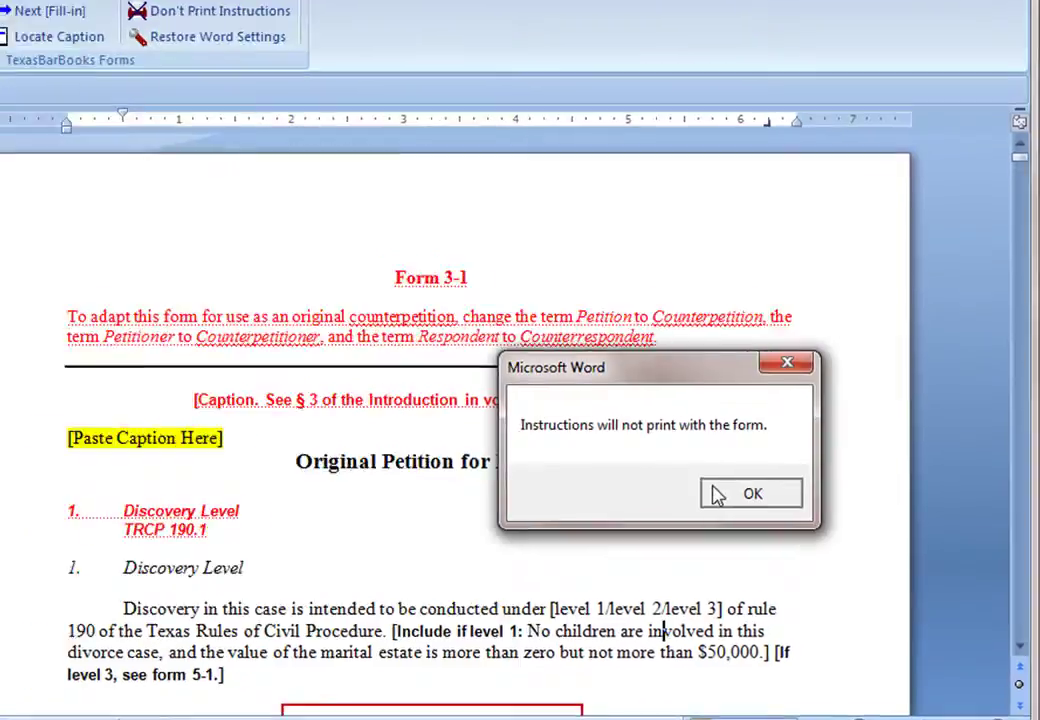
left_click(605, 472)
left_click(25, 28)
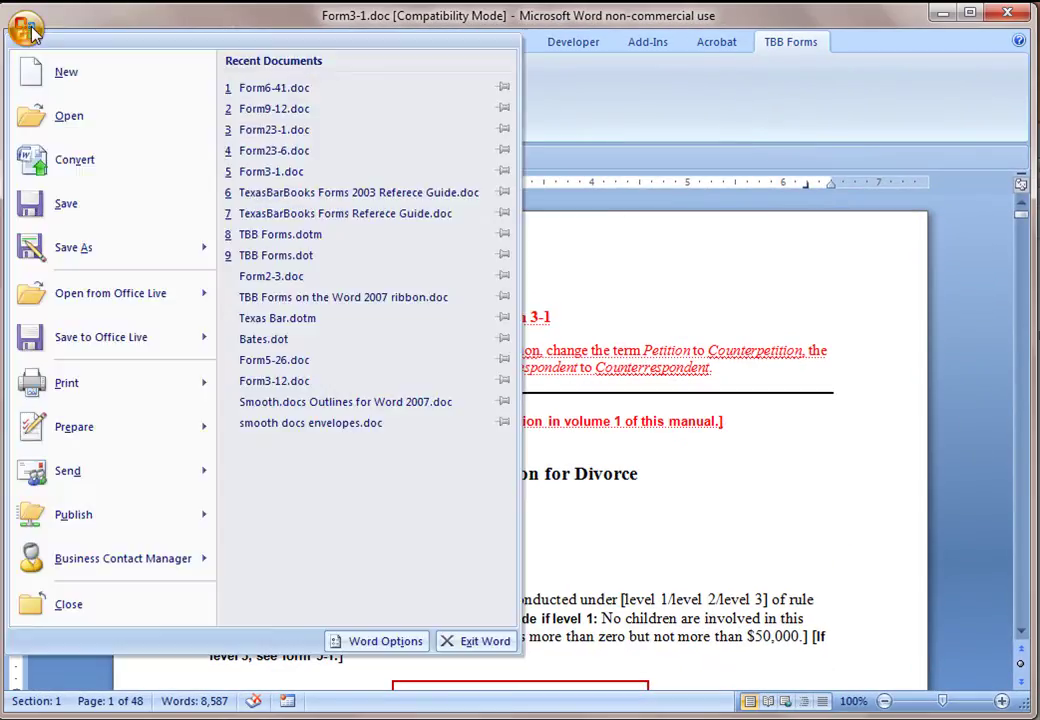
mouse_move(65, 378)
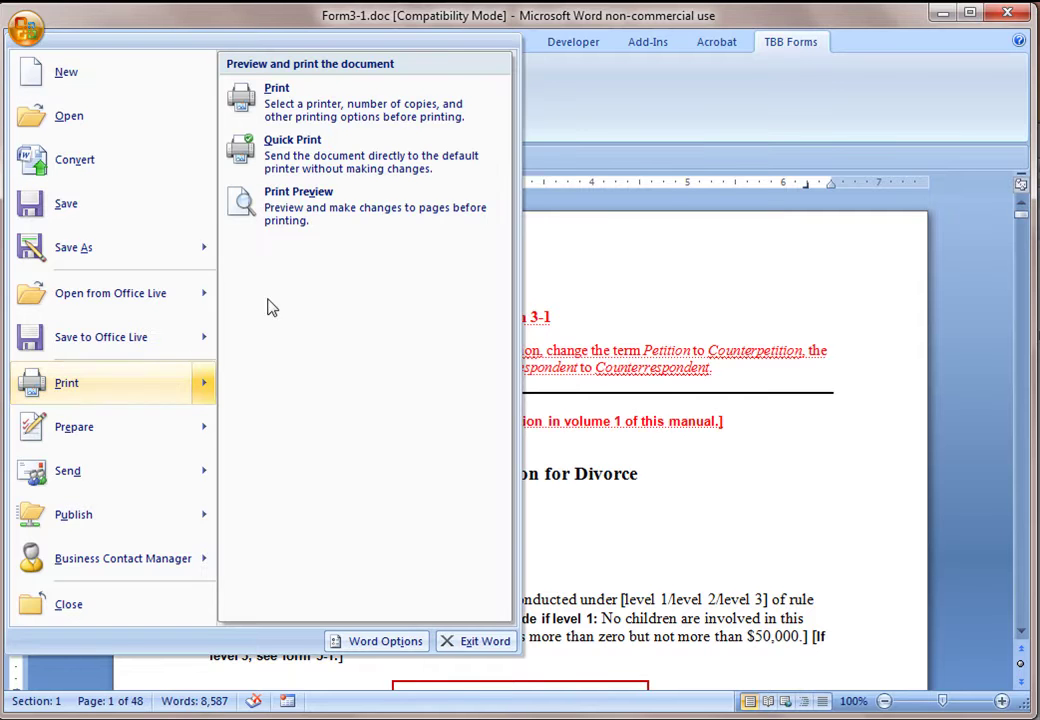
left_click(297, 216)
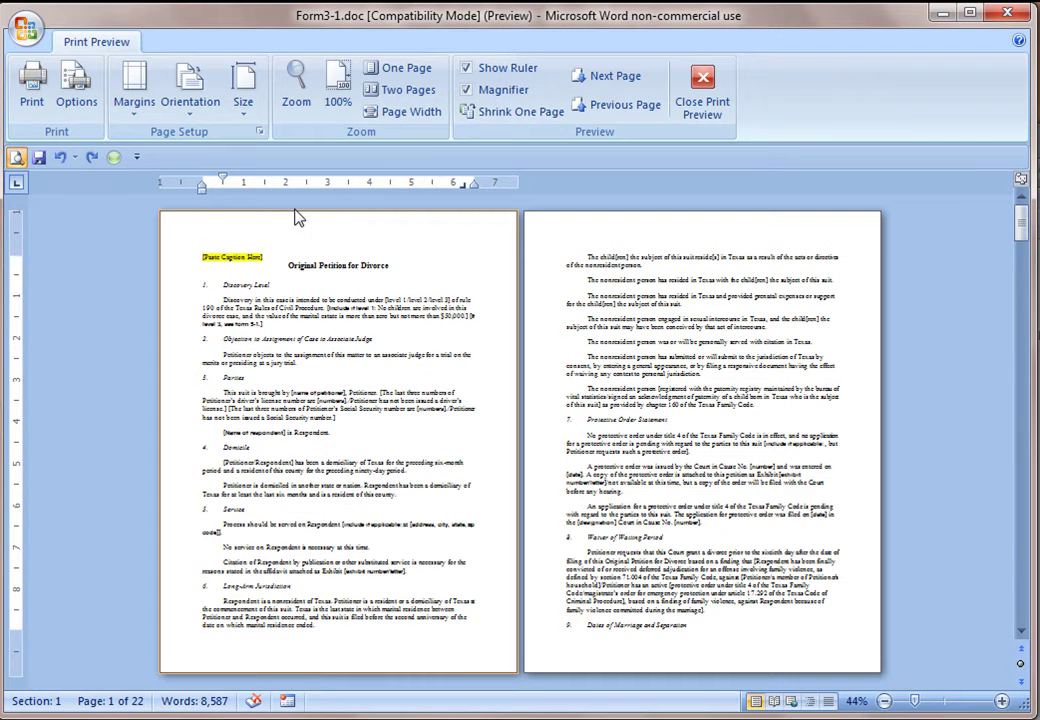
left_click(702, 90)
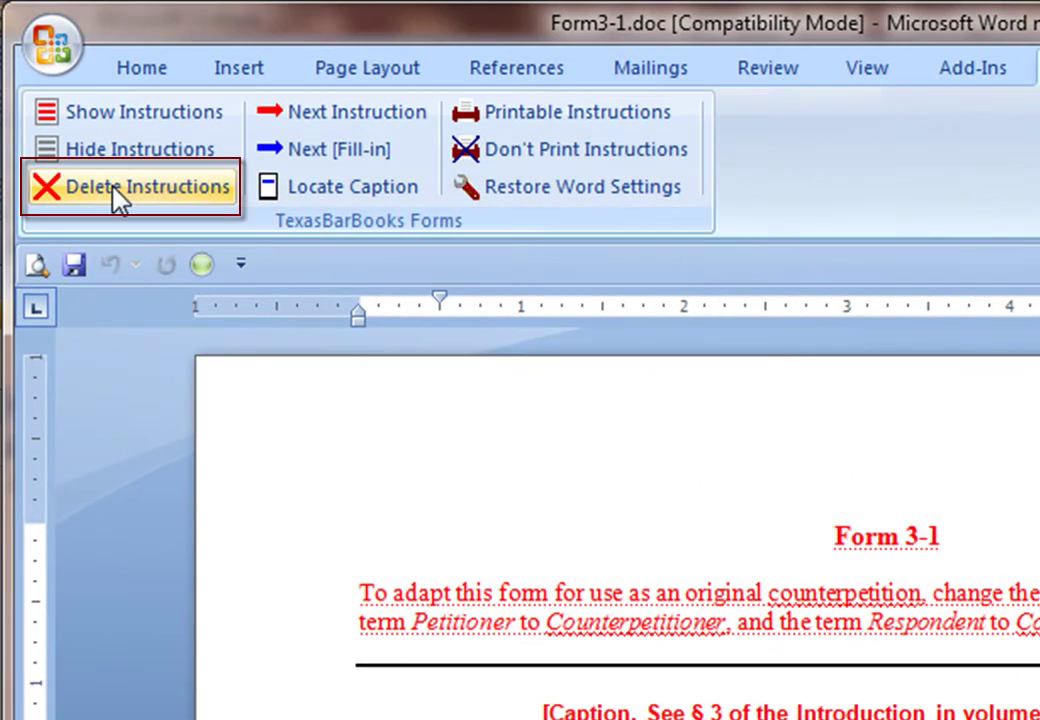
Delete all instruction paragraphs from the divorce petition and toggle the paragraph marks to check for remaining instructions
left_click(120, 192)
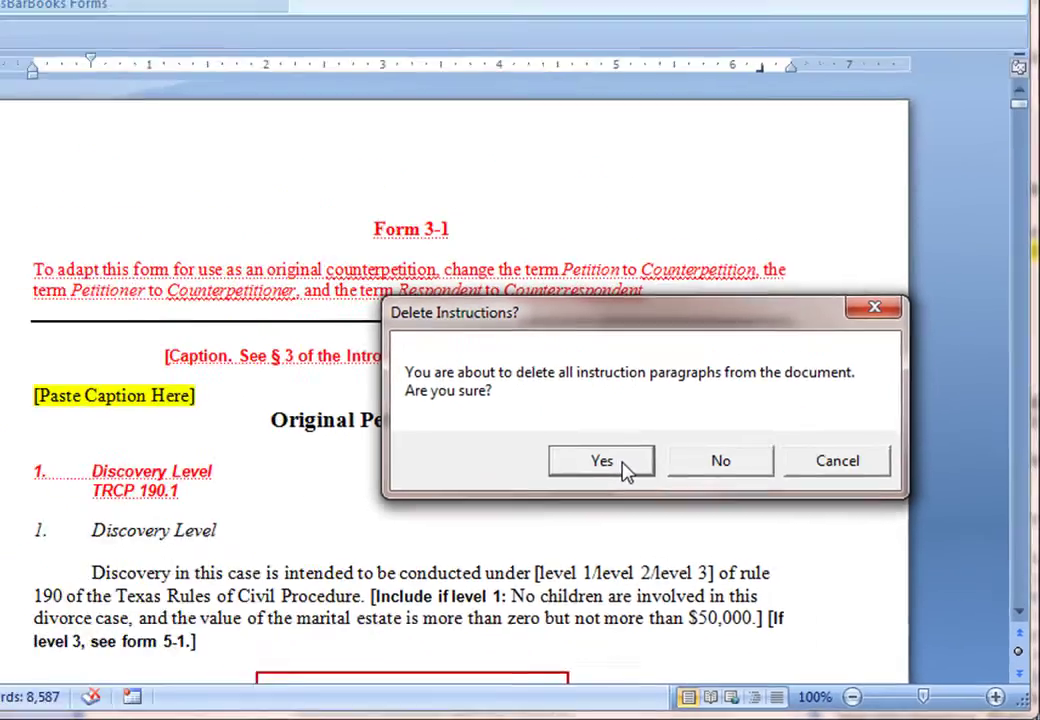
left_click(528, 410)
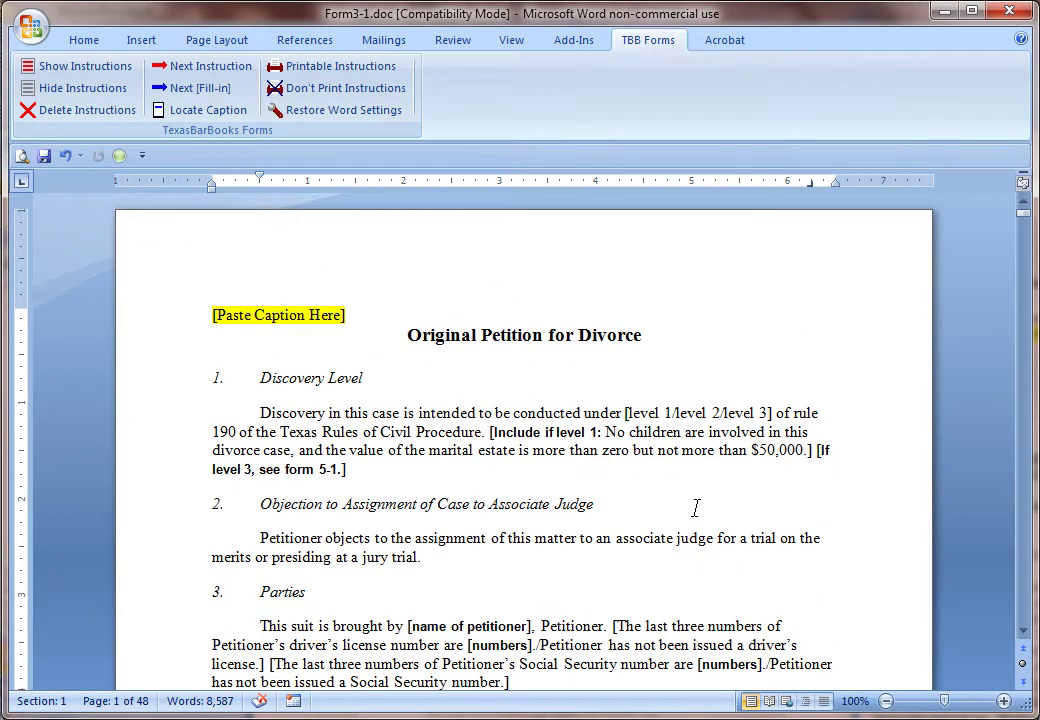
left_click(84, 42)
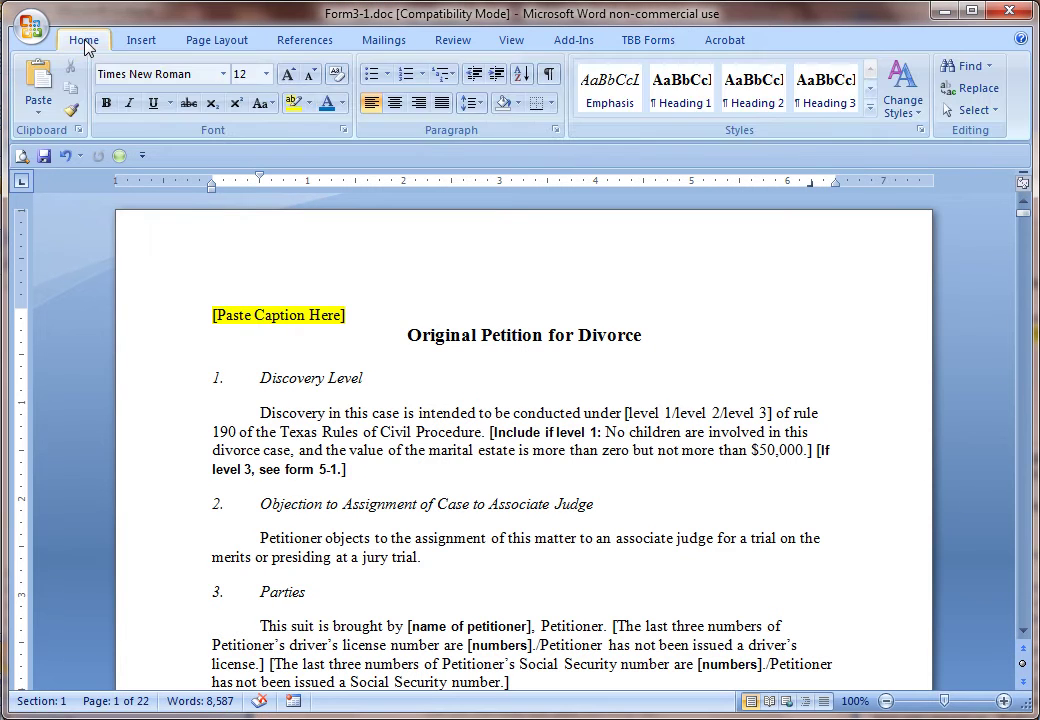
left_click(548, 75)
left_click(548, 75)
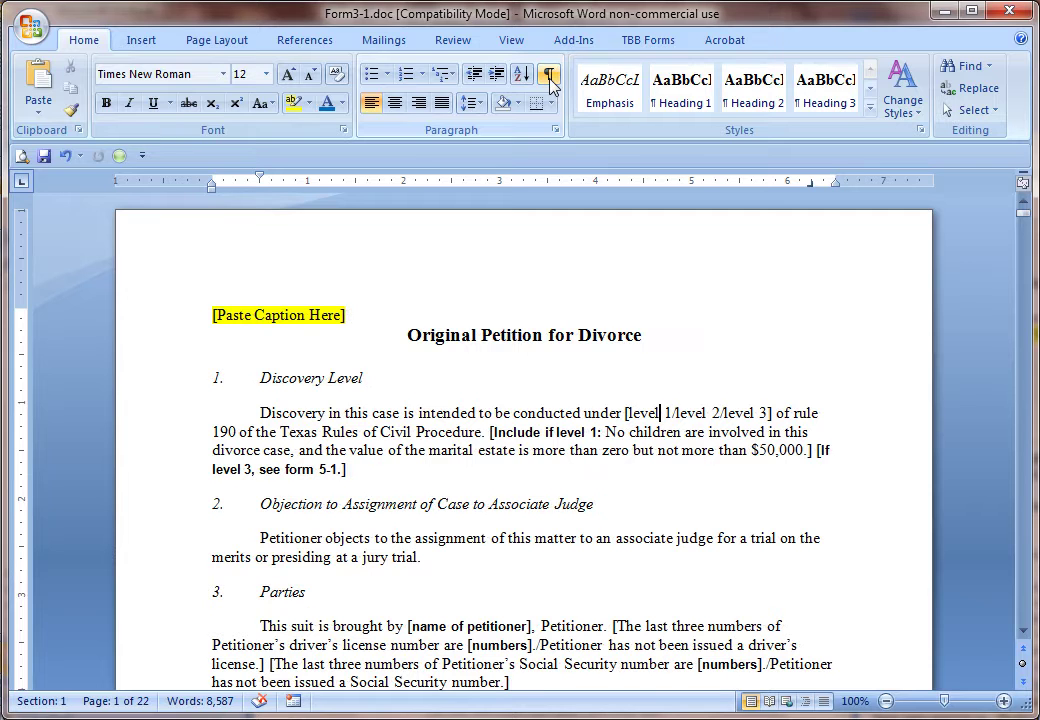
left_click(549, 78)
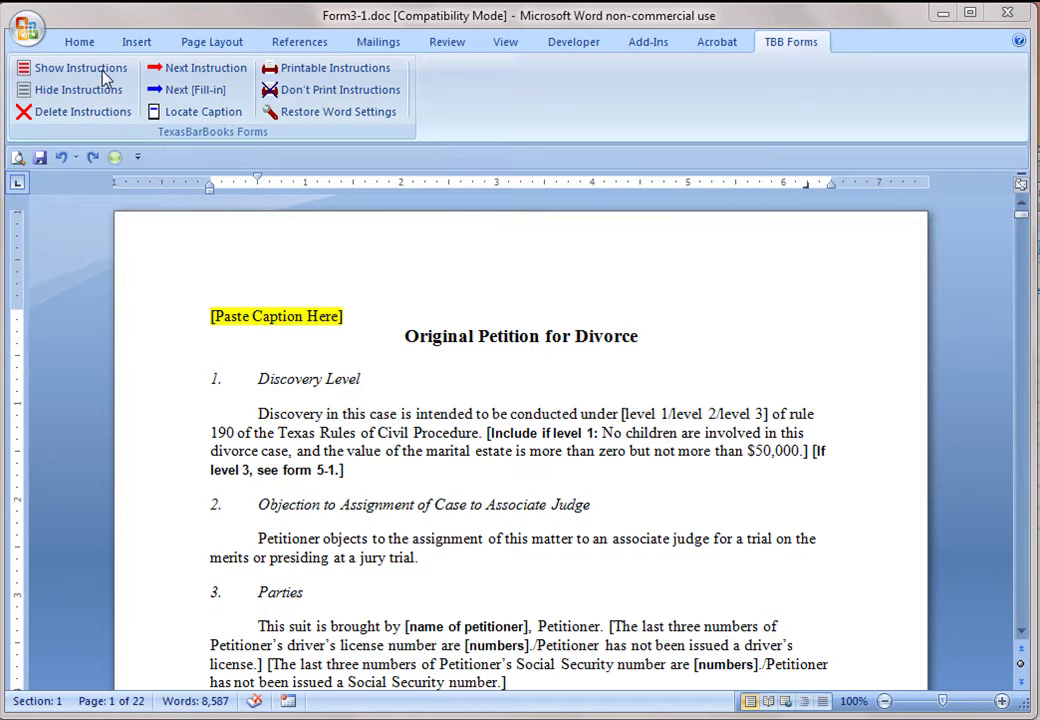
Turn off the paragraph marks and hidden formatting symbols, and show the form's instructions with the TexasBarBooks Forms command
left_click(80, 45)
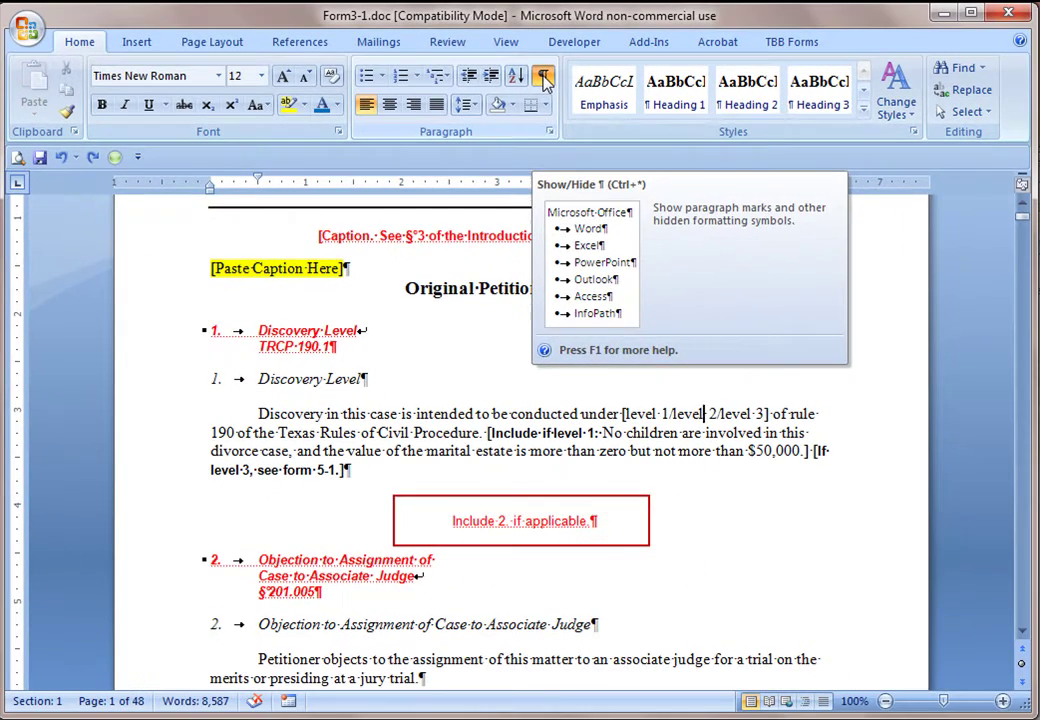
left_click(544, 78)
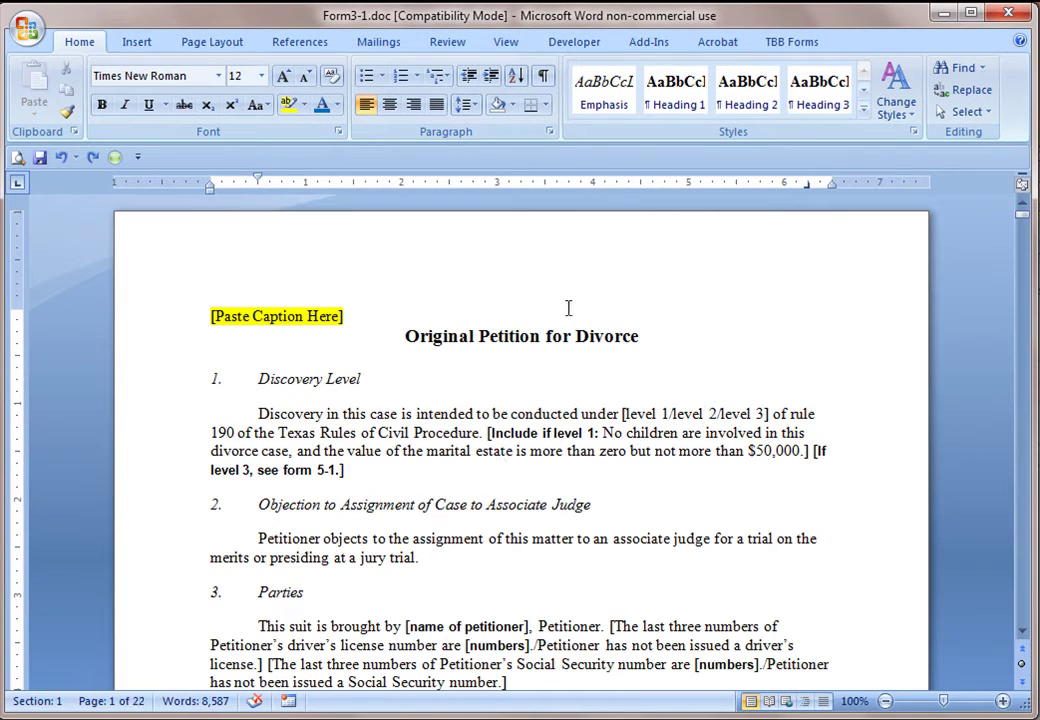
left_click(786, 43)
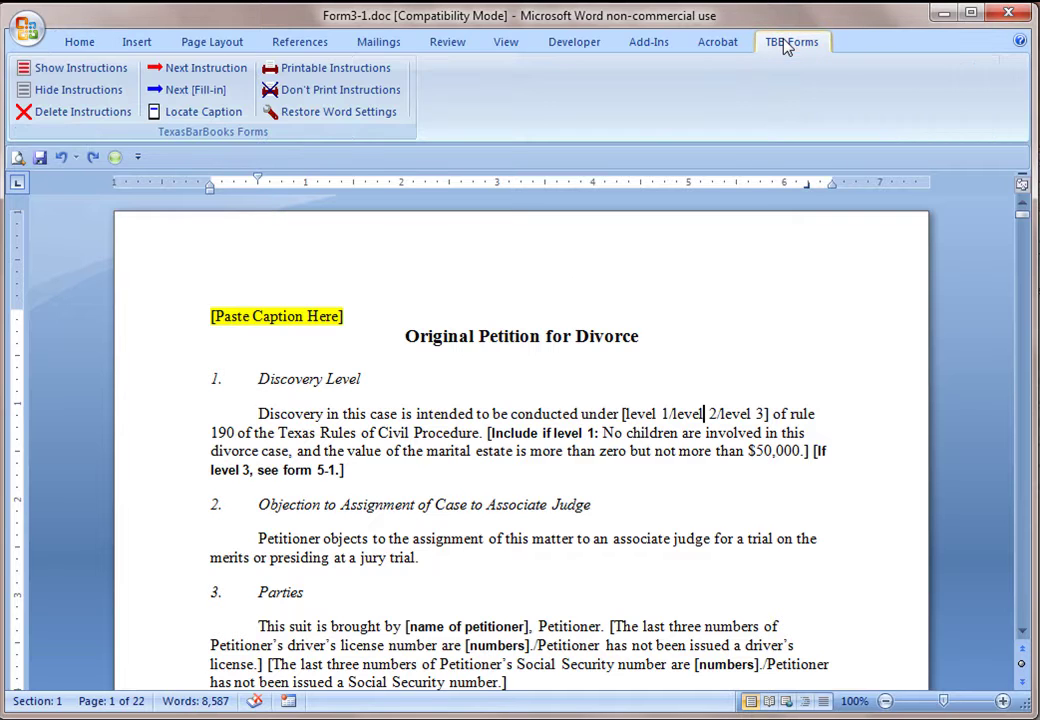
left_click(40, 78)
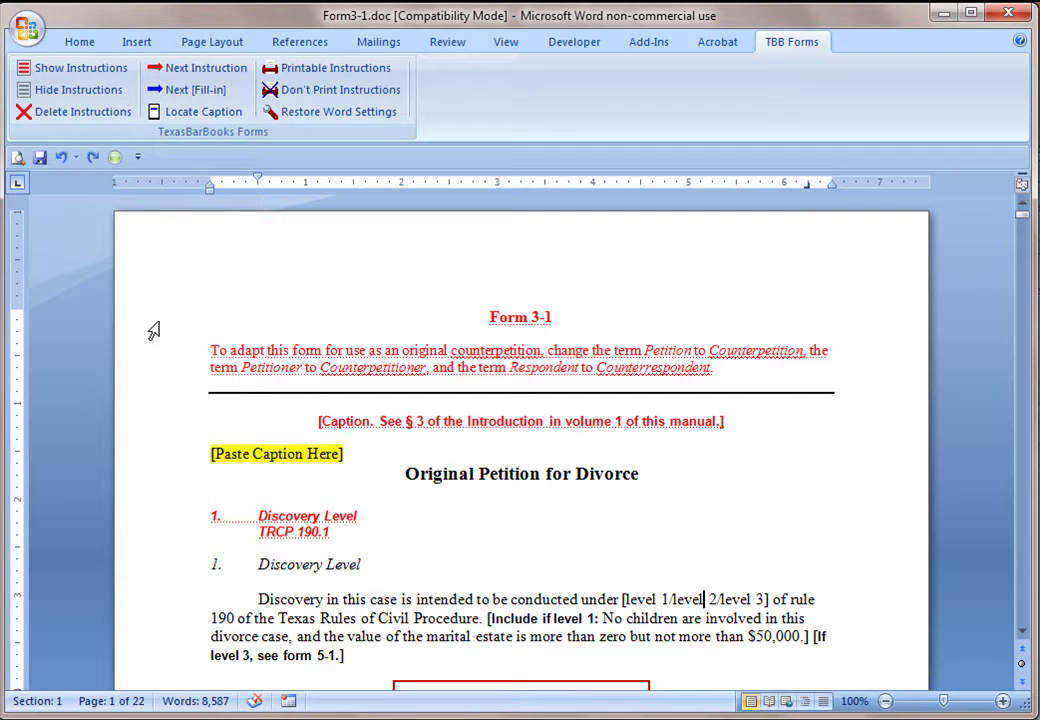
Toggle the paragraph marks on and off to check their effect on the displayed instructions
left_click(77, 42)
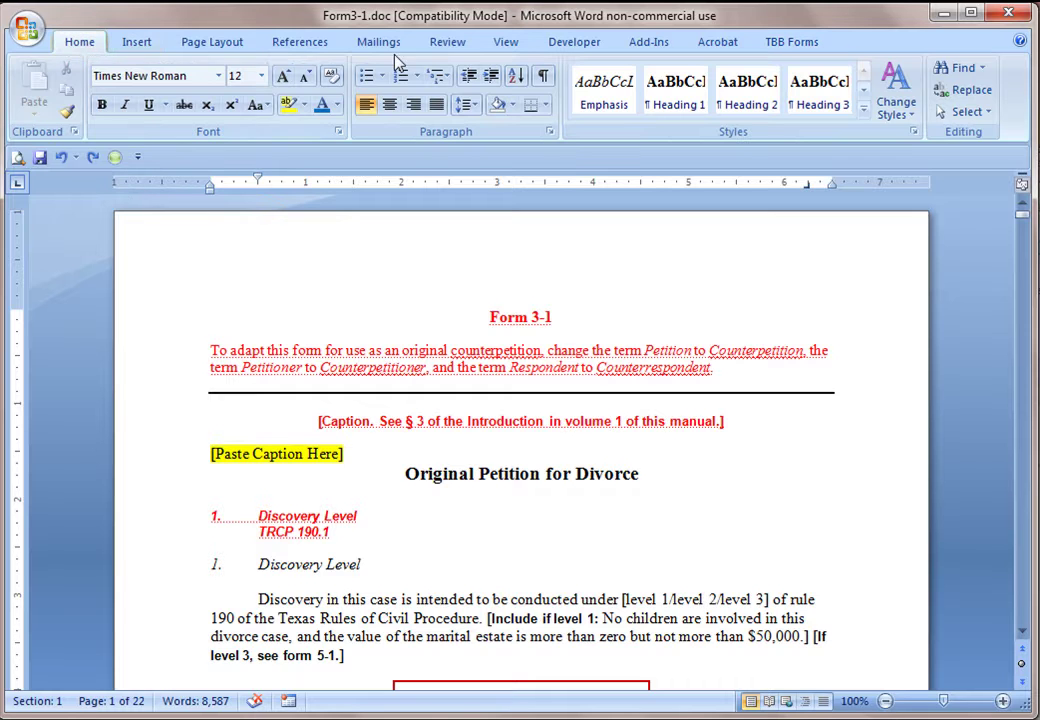
left_click(543, 80)
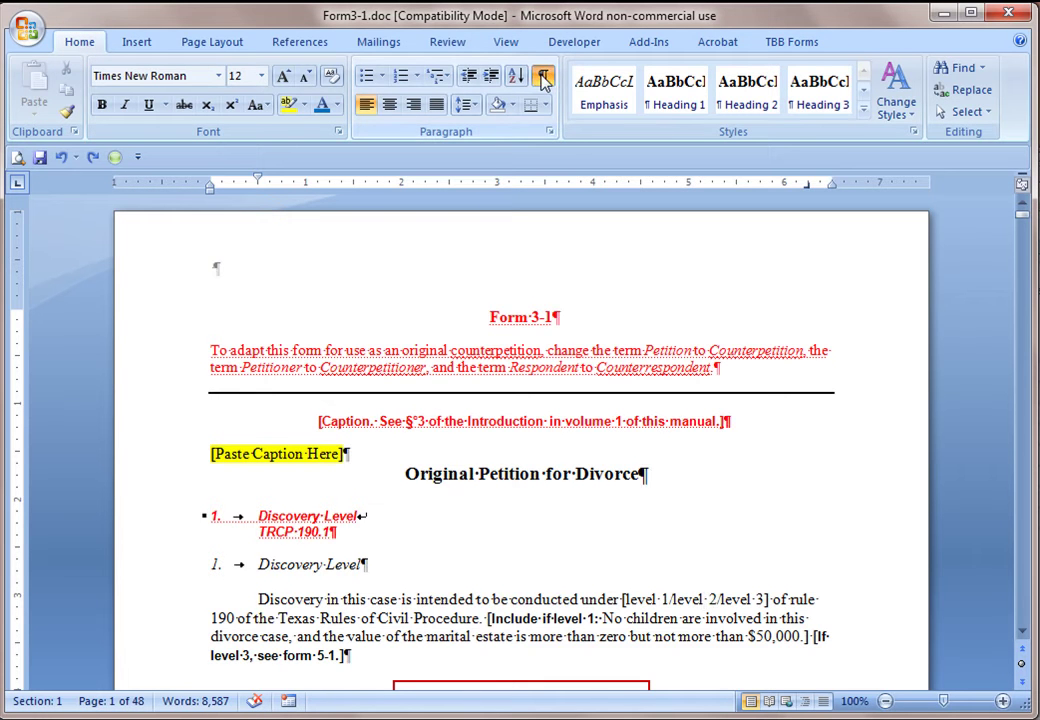
left_click(543, 80)
left_click(543, 80)
left_click(543, 80)
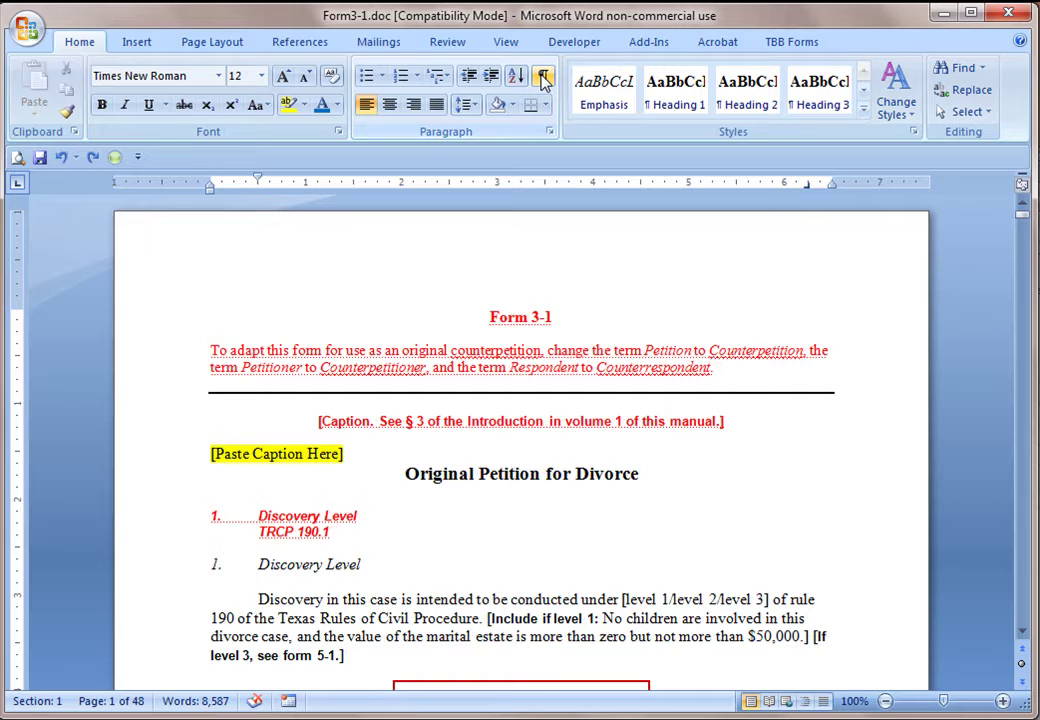
Set the instructions to print with the divorce petition form again
left_click(789, 42)
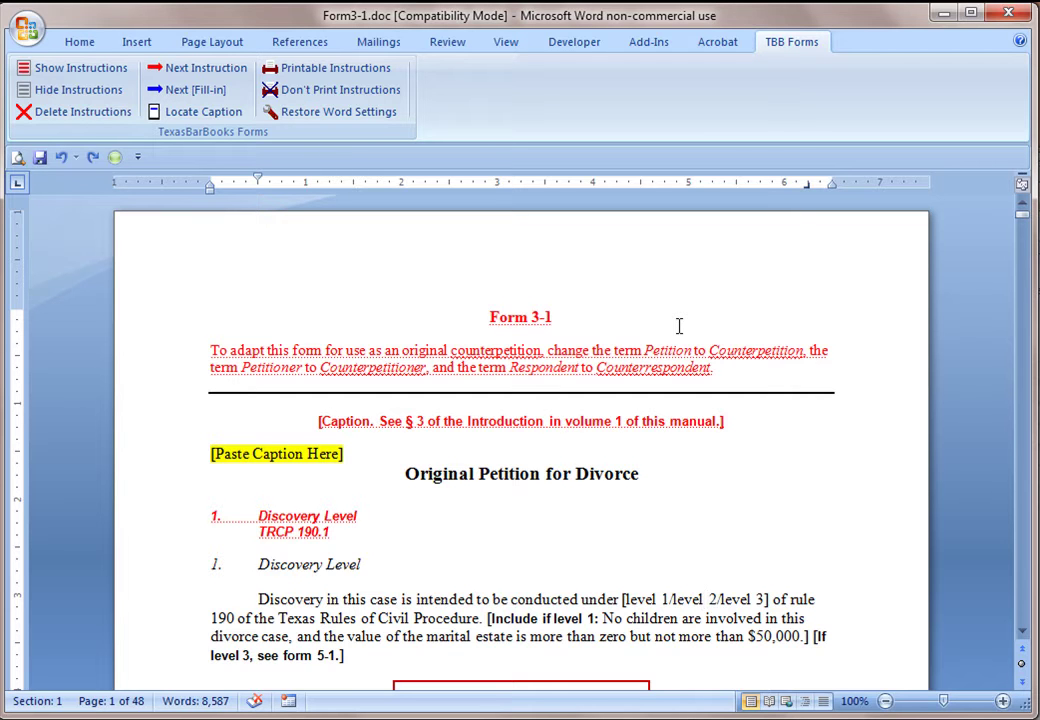
left_click(338, 68)
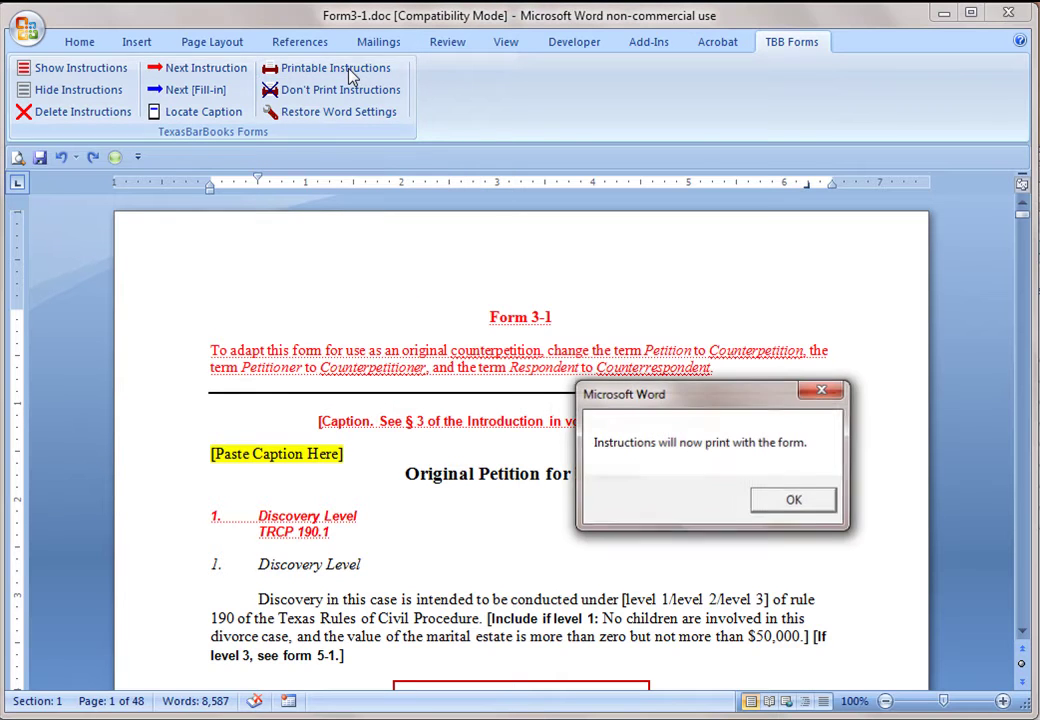
left_click(795, 502)
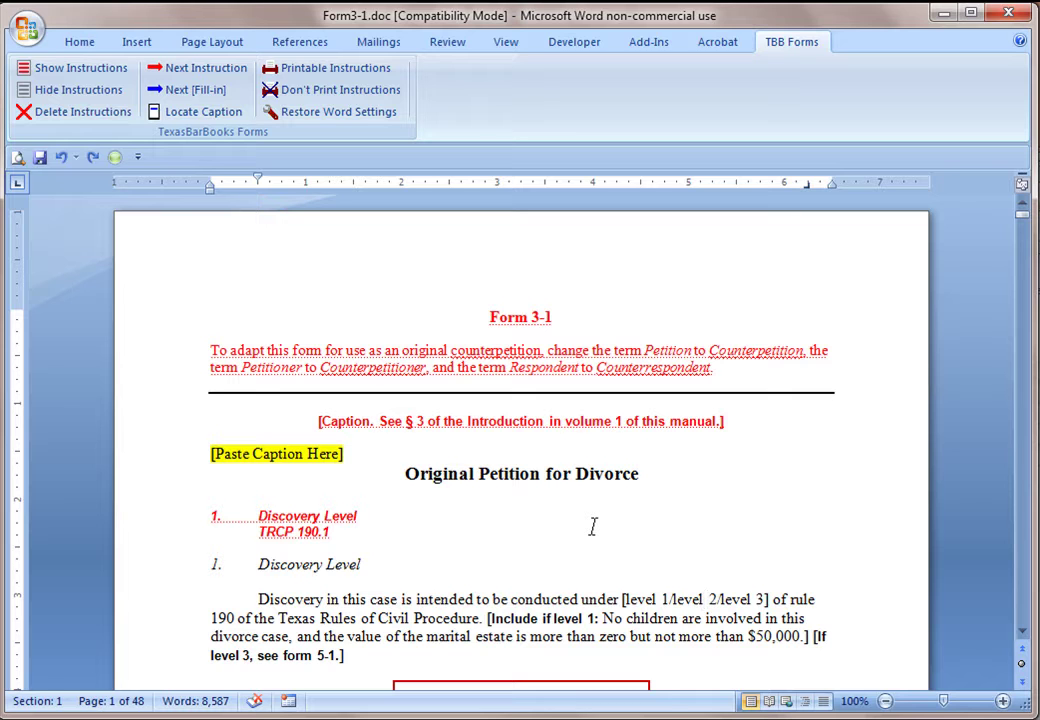
Preview the divorce petition as it prints with its instructions, and restore the Word settings with the TexasBarBooks Forms command
left_click(26, 28)
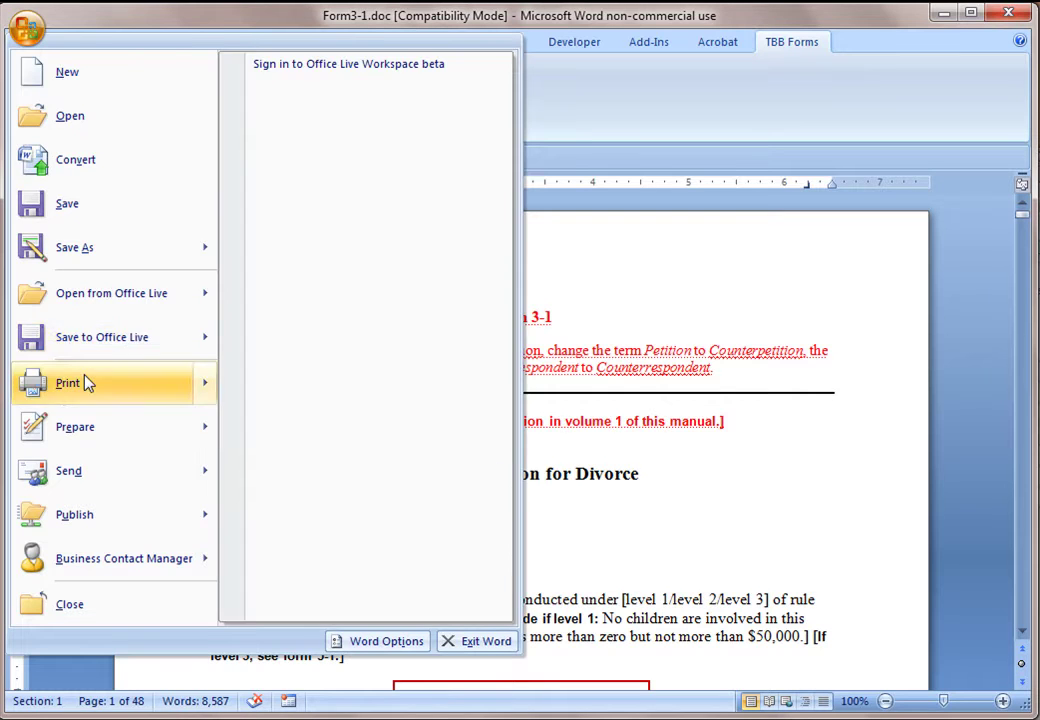
mouse_move(87, 383)
left_click(336, 216)
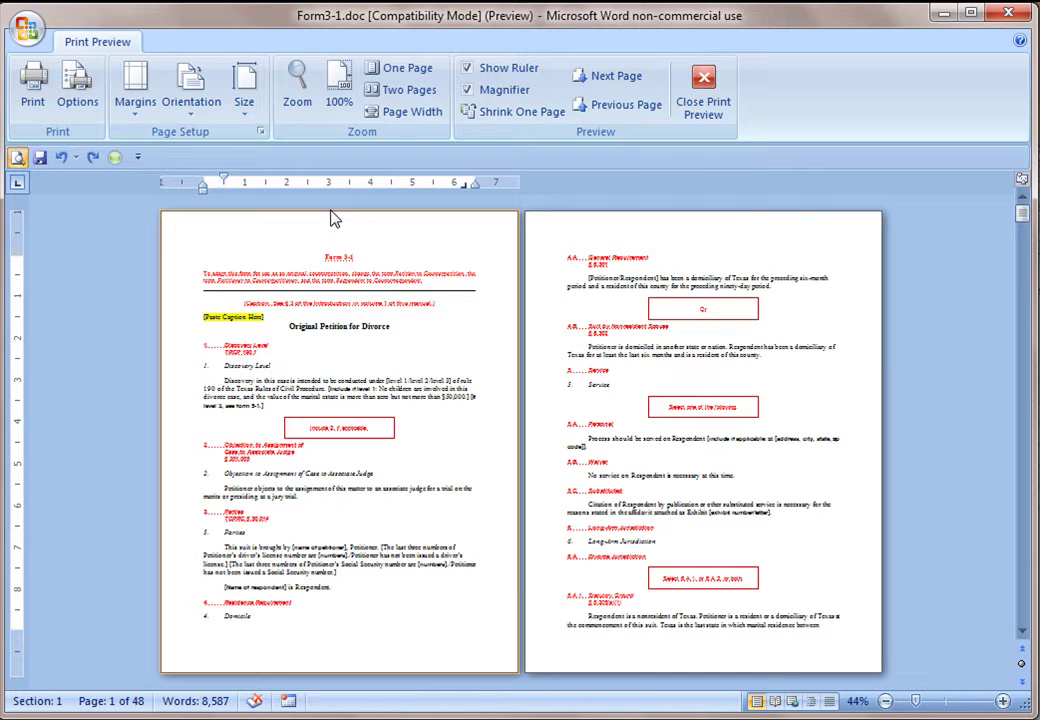
left_click(703, 95)
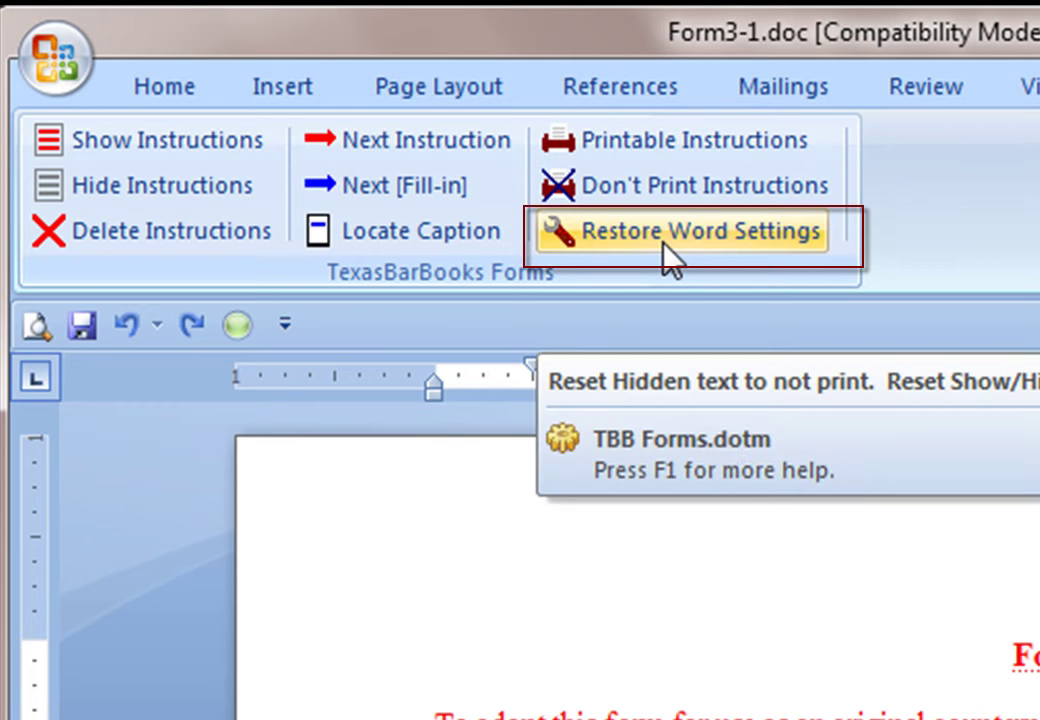
left_click(670, 258)
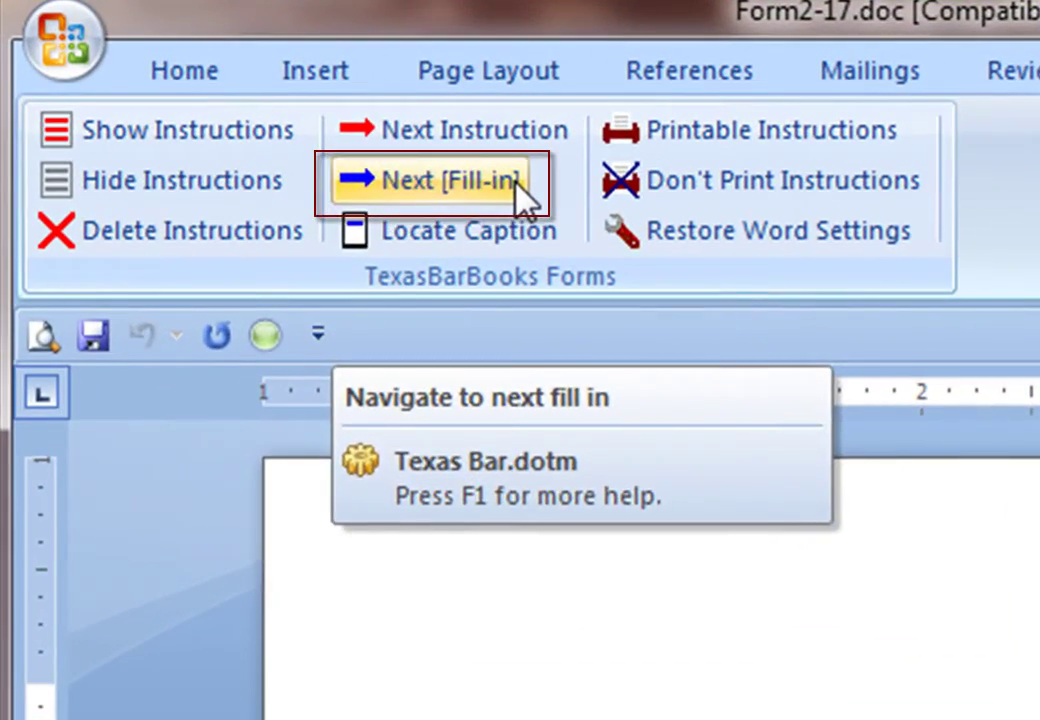
Fill in the firearms letter's date as May 1, 2010 and enter the client's name in the name and address fill-in
left_click(478, 175)
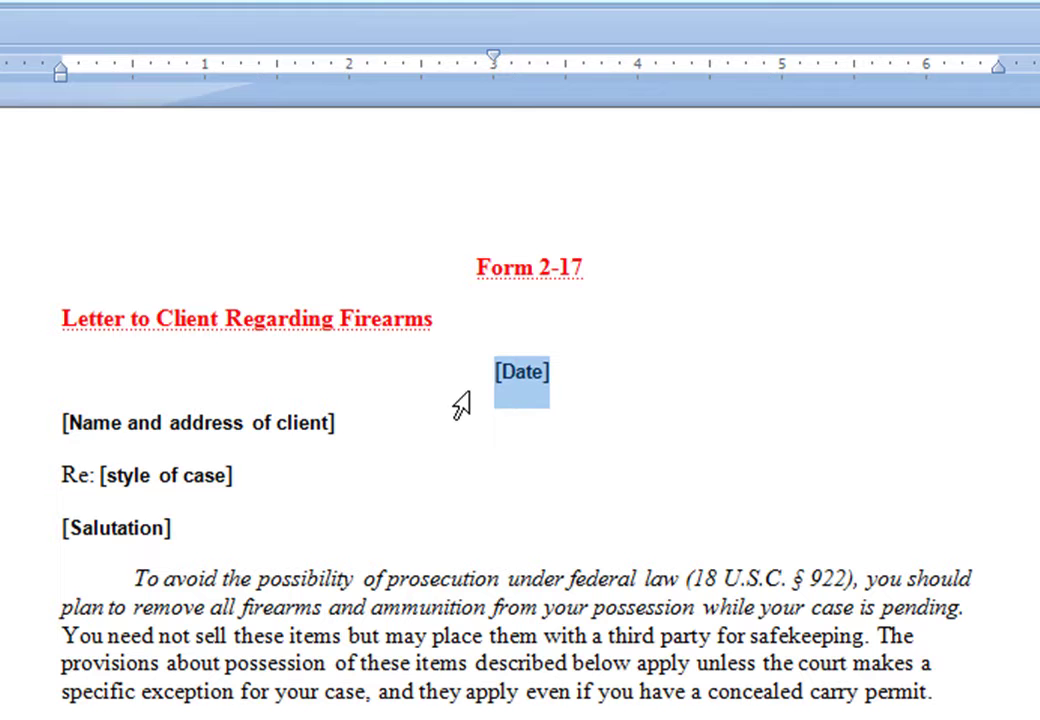
type("May 1, ")
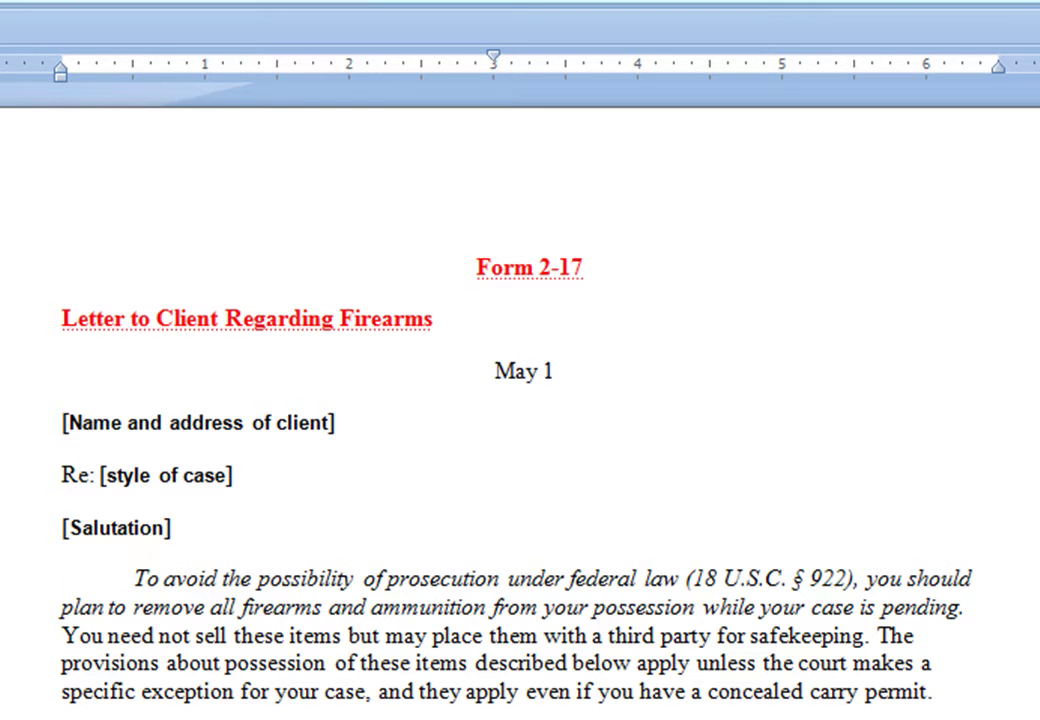
type("2010")
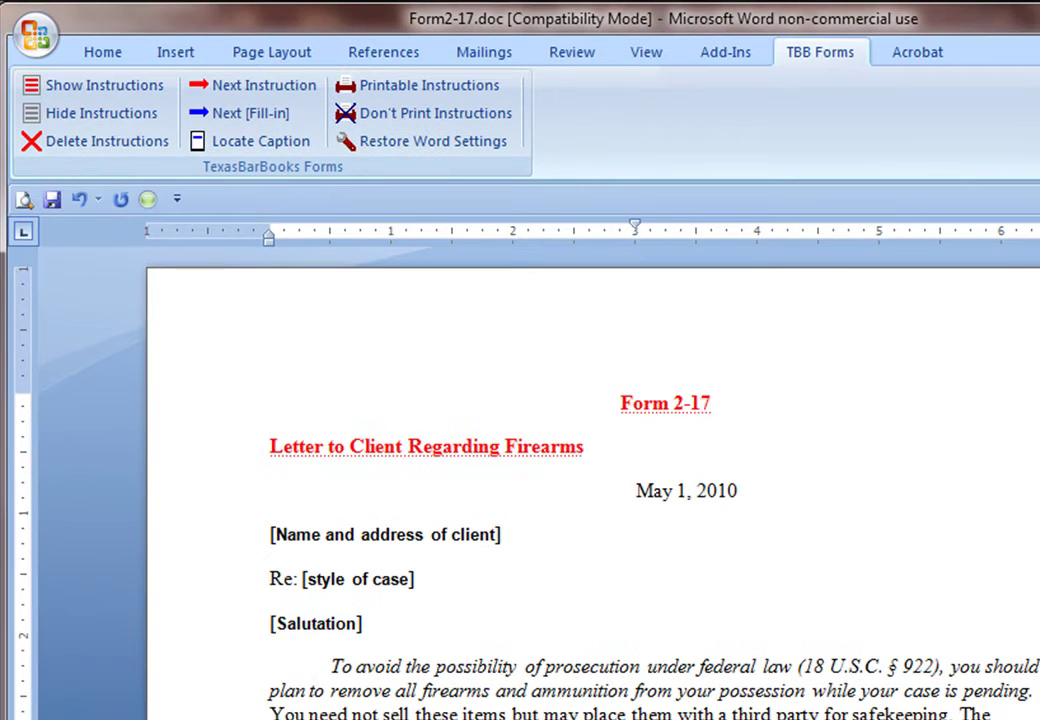
left_click(259, 122)
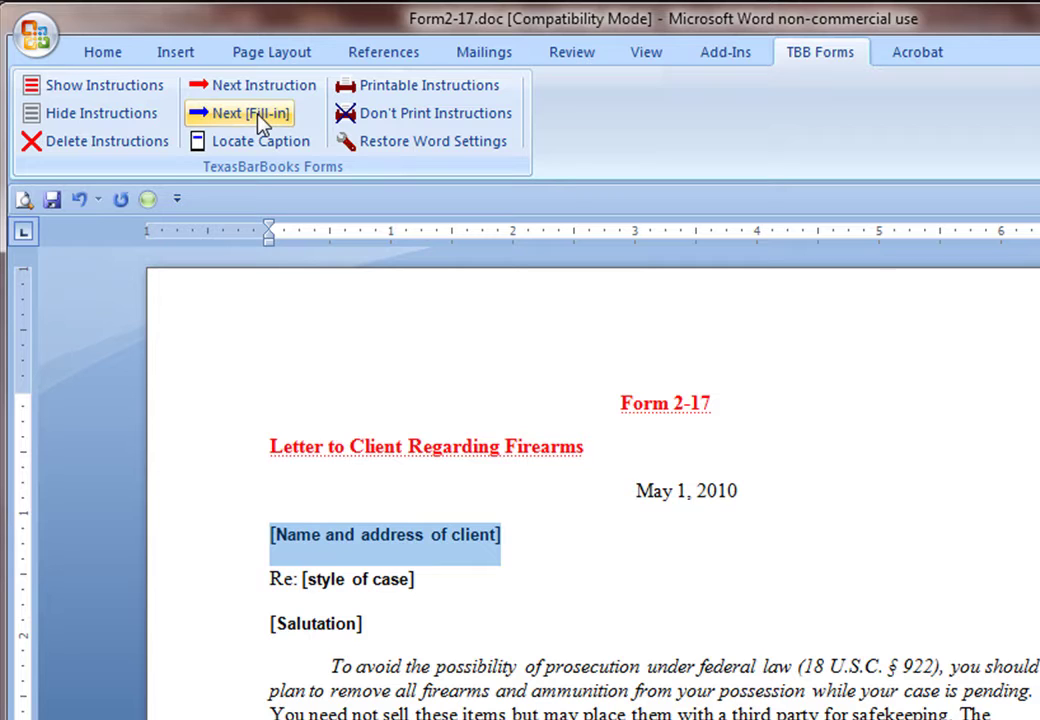
type("Jane Doe")
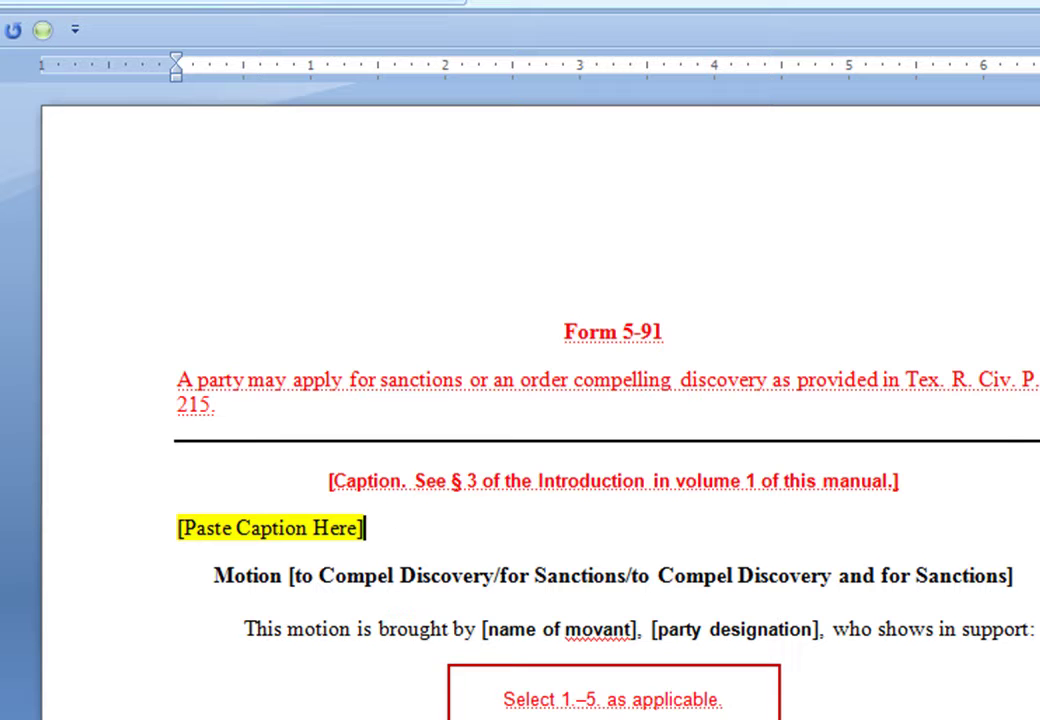
Resolve the fill-in in Form 5-91's motion title with only the "to Compel Discovery" option, trying multiple selections in the options list first
key("F11")
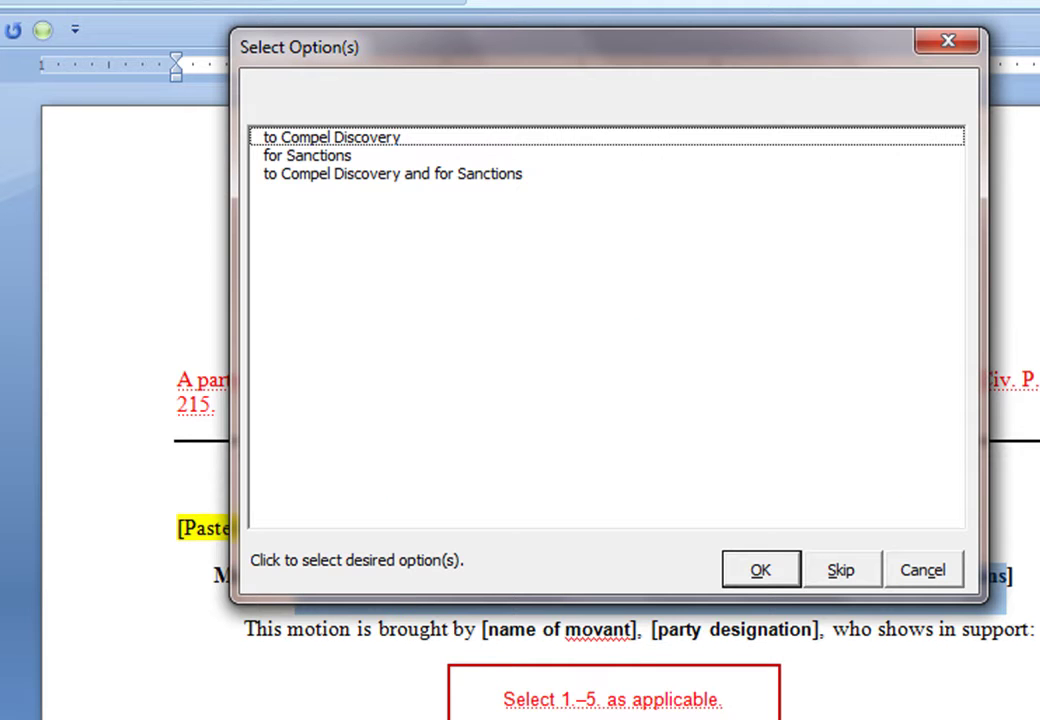
left_click(336, 160)
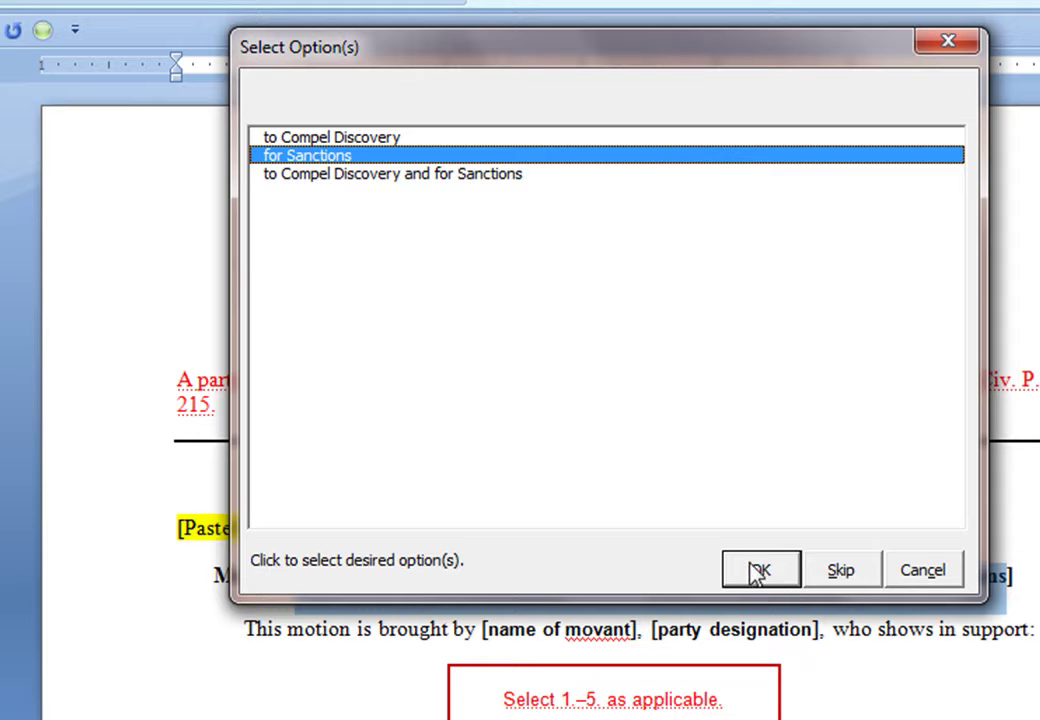
left_click(297, 180)
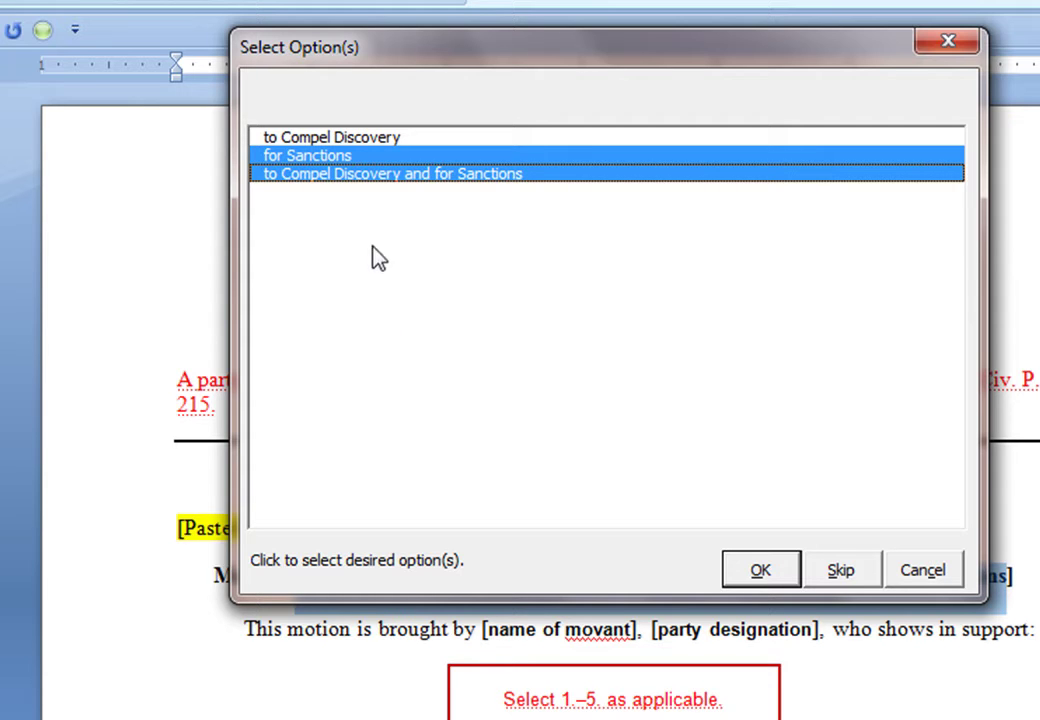
left_click(339, 176)
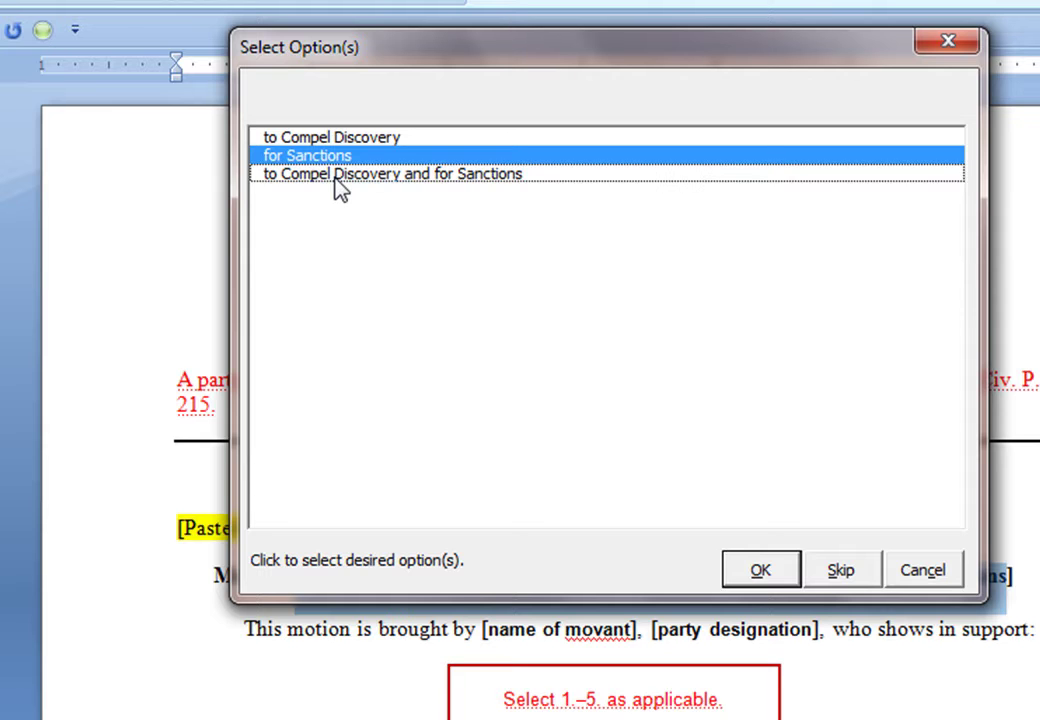
left_click(339, 176)
left_click(336, 178)
left_click(334, 158)
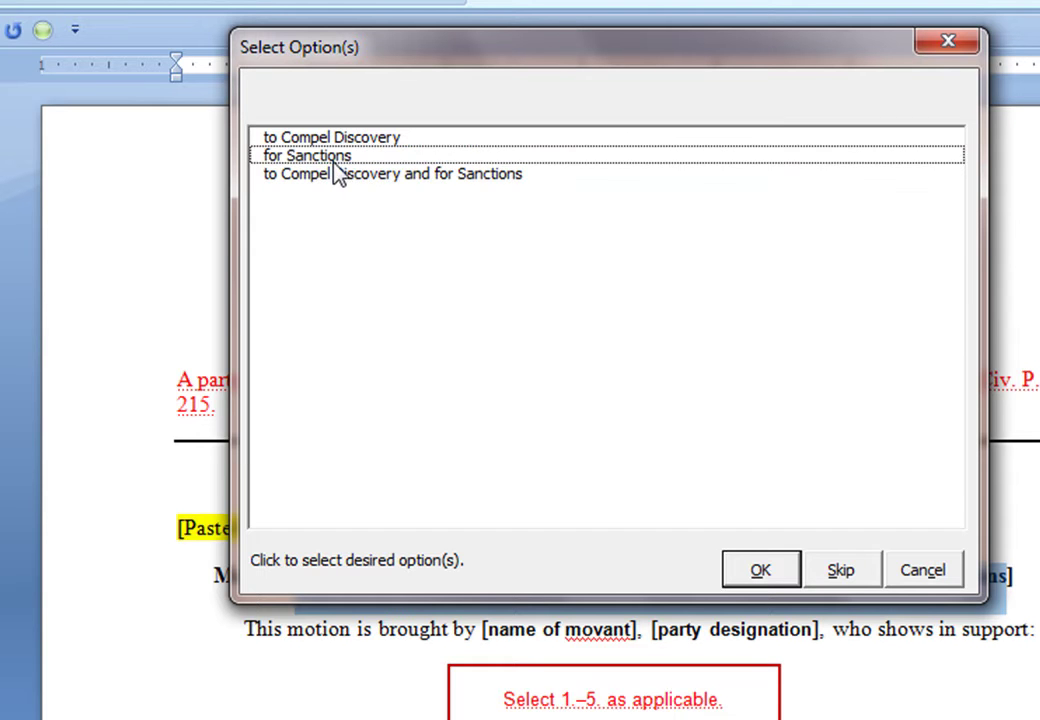
left_click(327, 142)
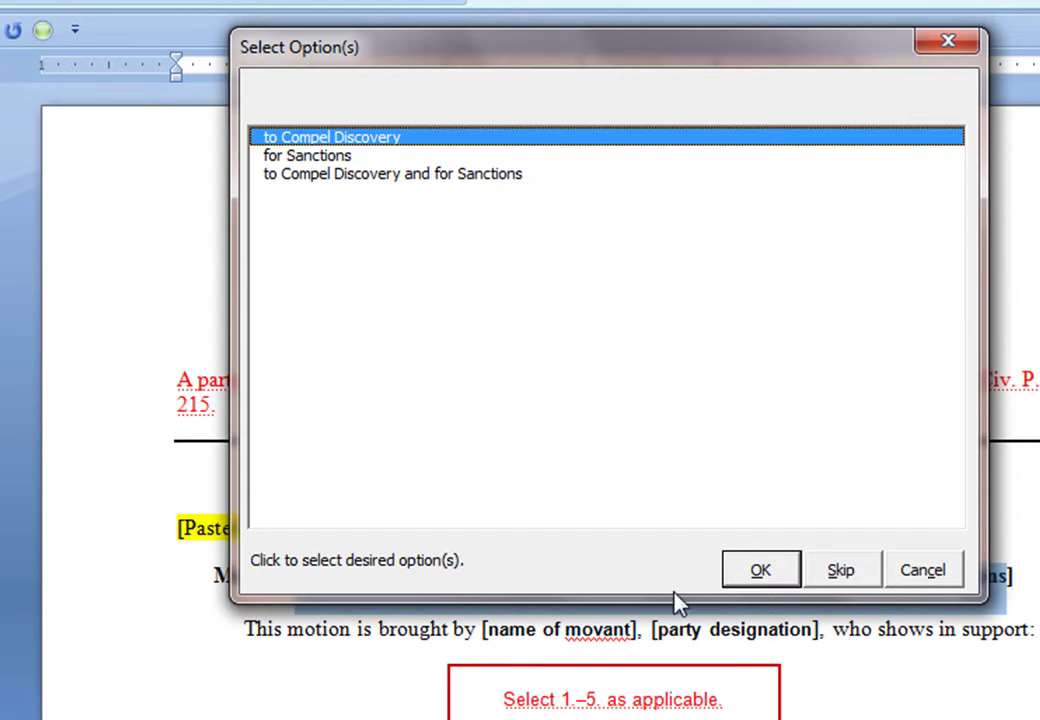
left_click(760, 572)
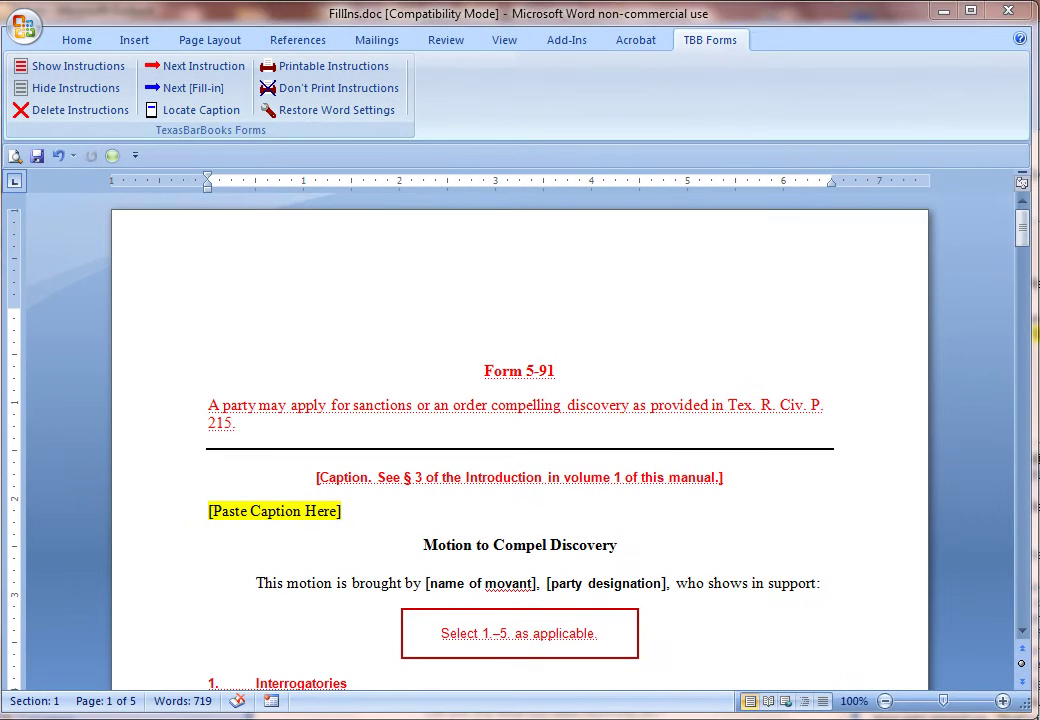
Step through the fill-ins following the motion title: name of movant, party designation and interrogatories date
left_click(614, 544)
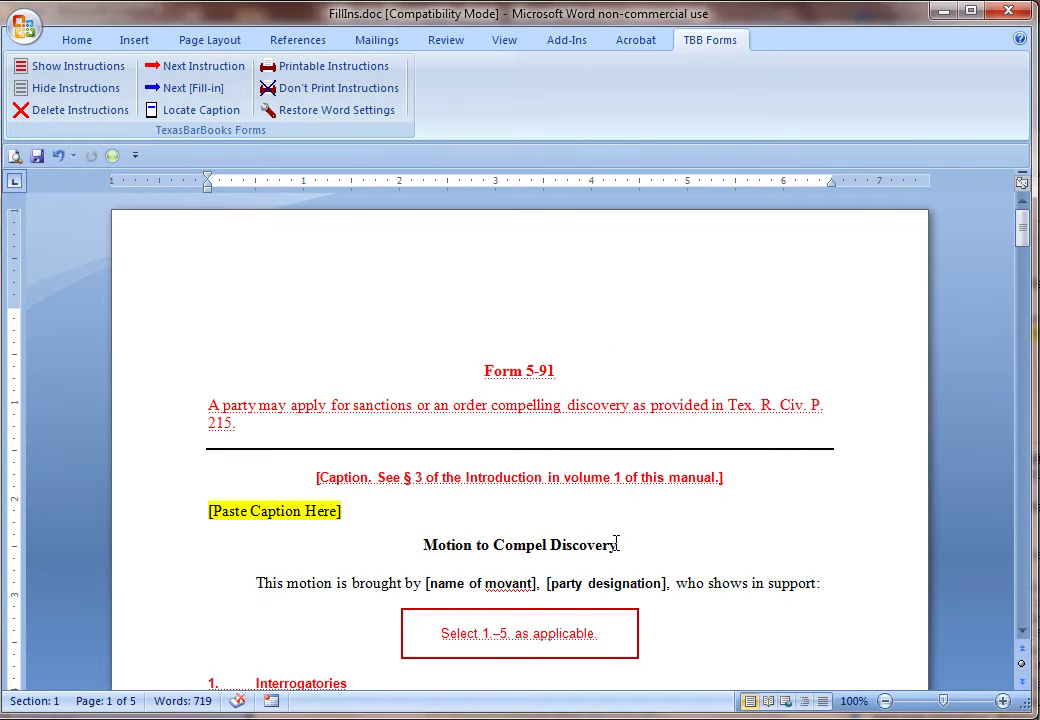
left_click(185, 96)
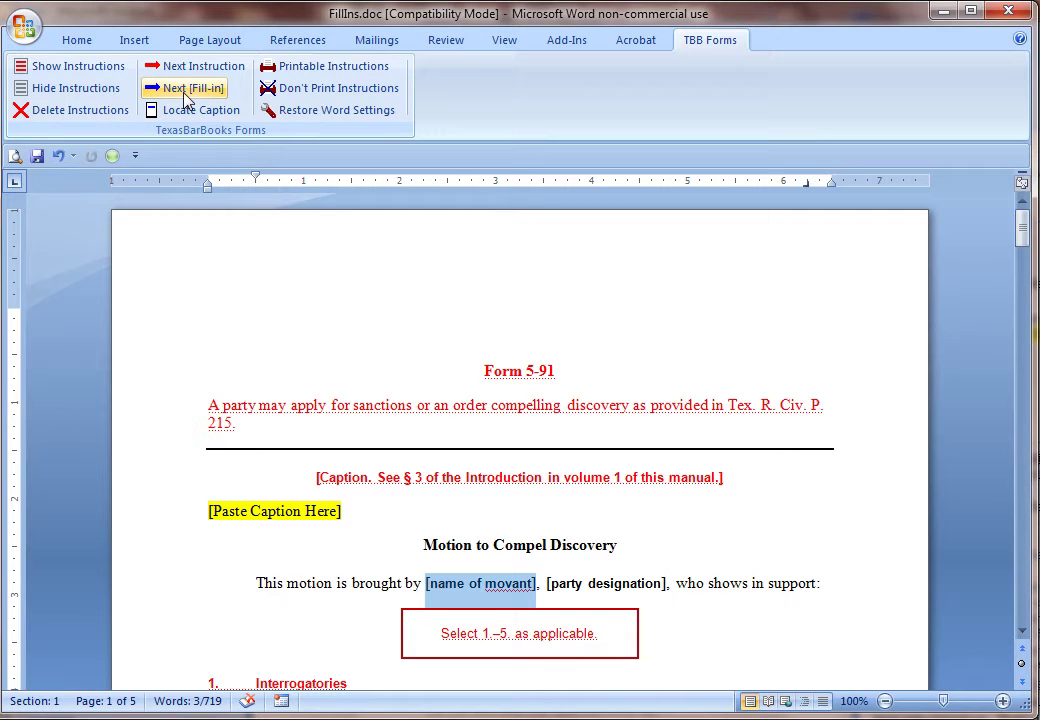
left_click(185, 96)
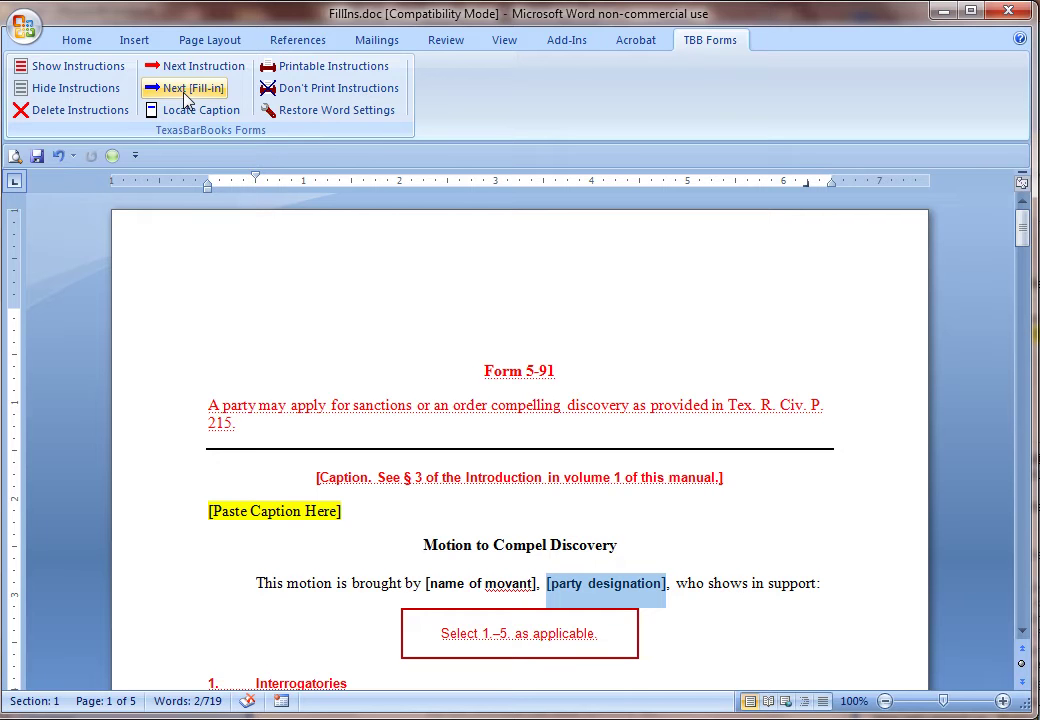
left_click(185, 96)
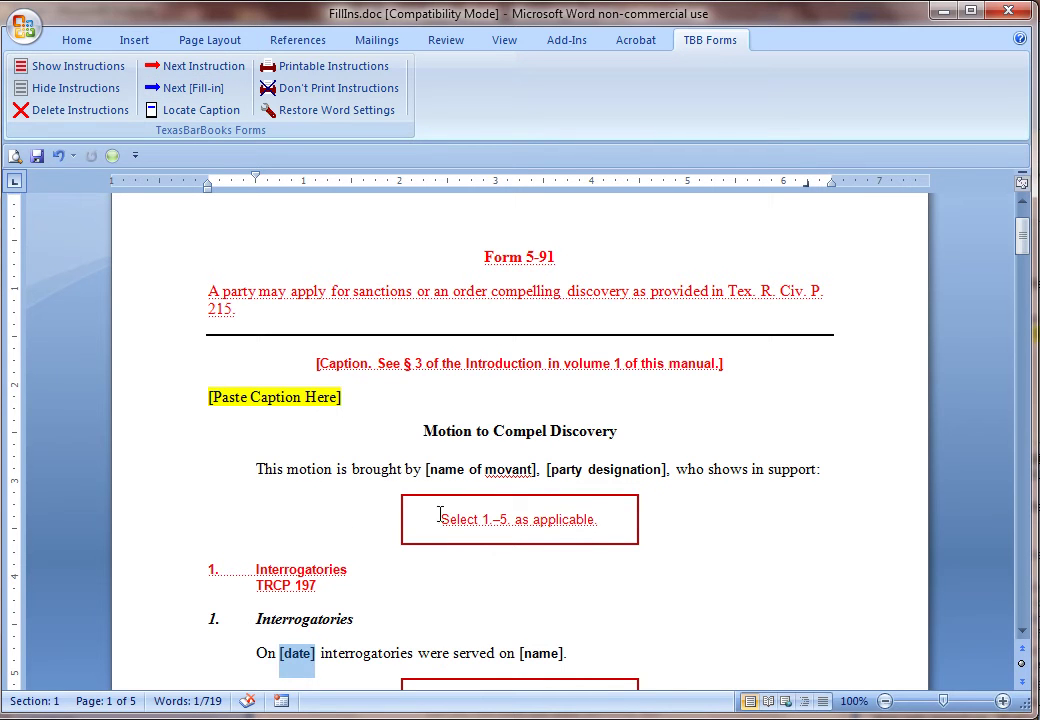
Return to the [name of movant] fill-in in the motion's opening sentence and enter the movant's full name
left_click(296, 468)
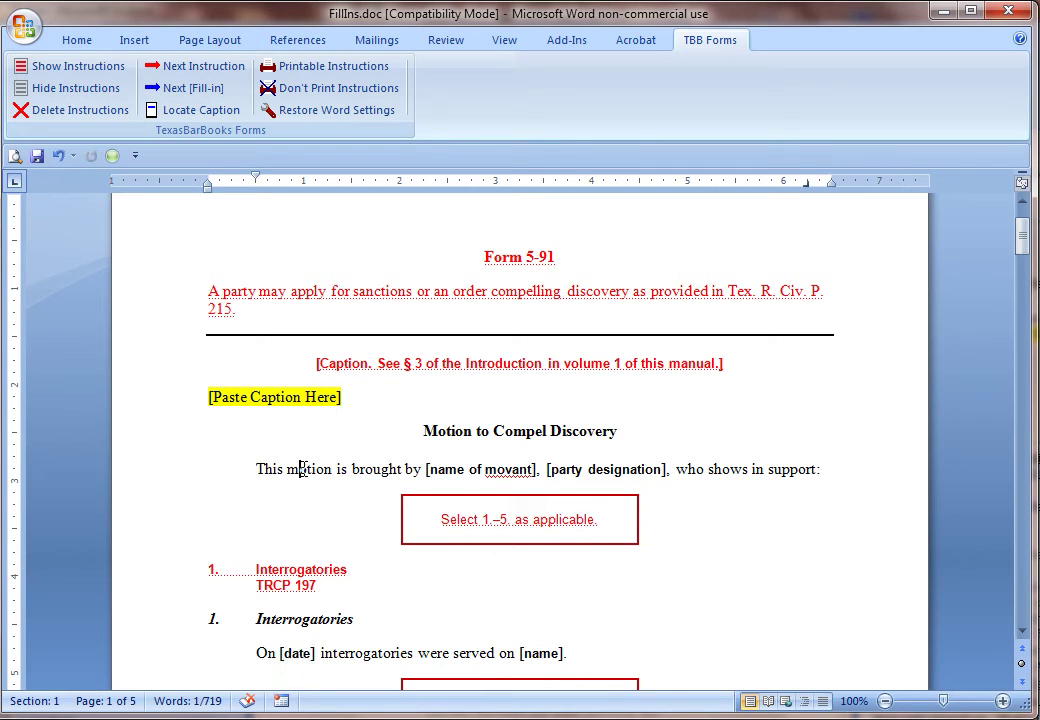
left_click(188, 92)
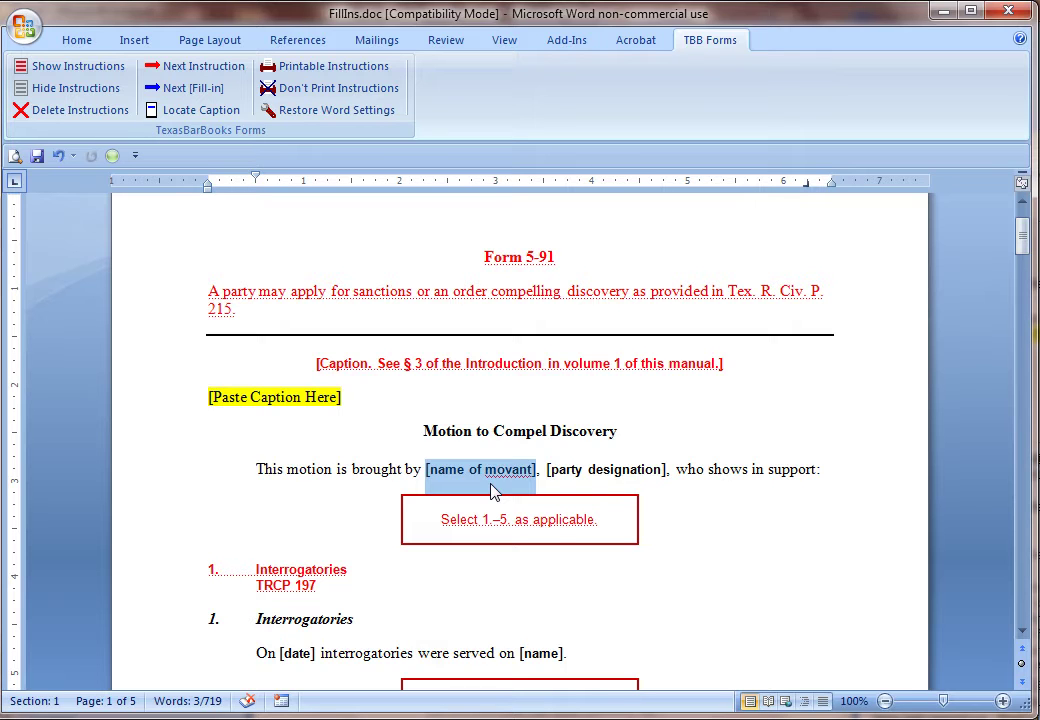
type("Jane ")
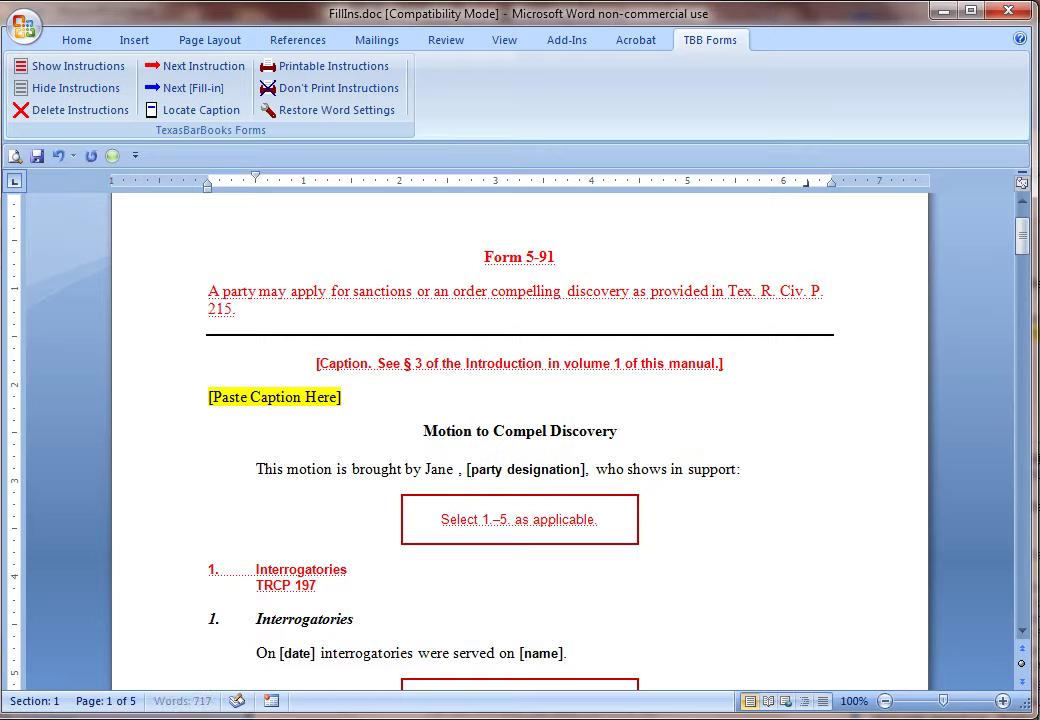
type("Doe")
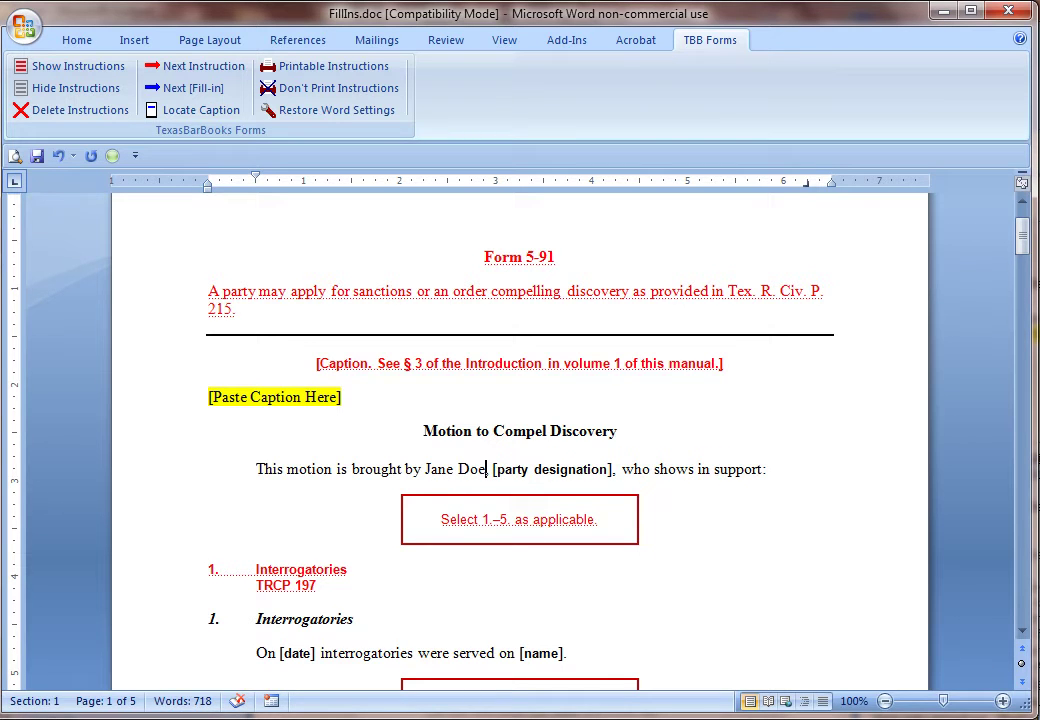
Try keeping the "include if applicable" text at the end of item c in the Interrogatories section
key("Page_Down")
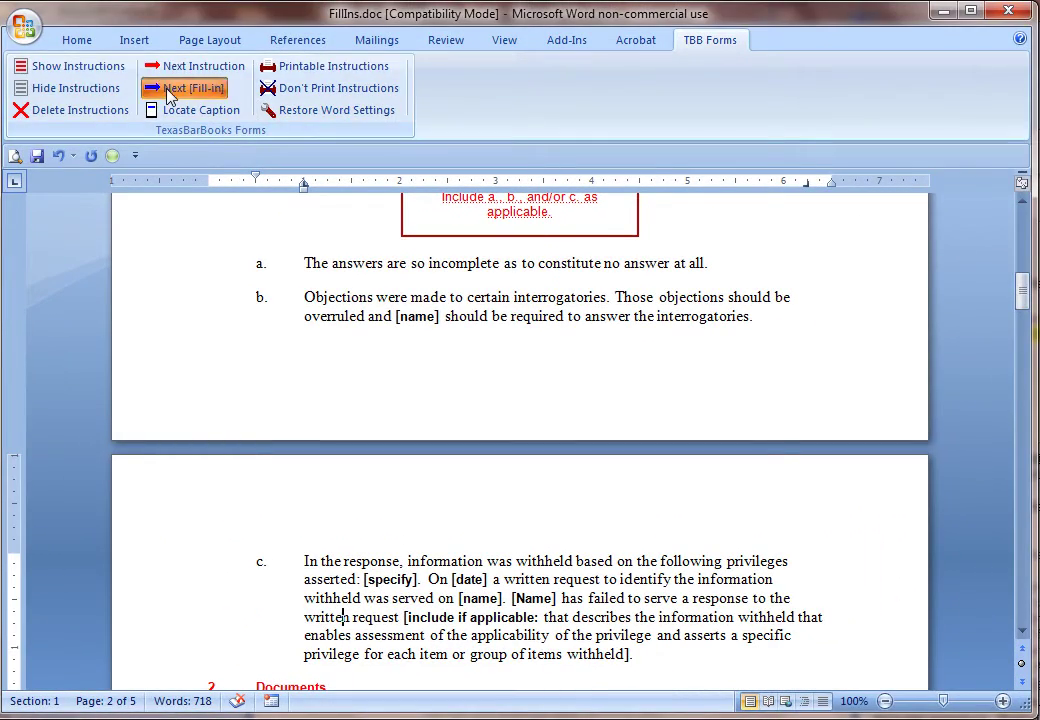
left_click(170, 92)
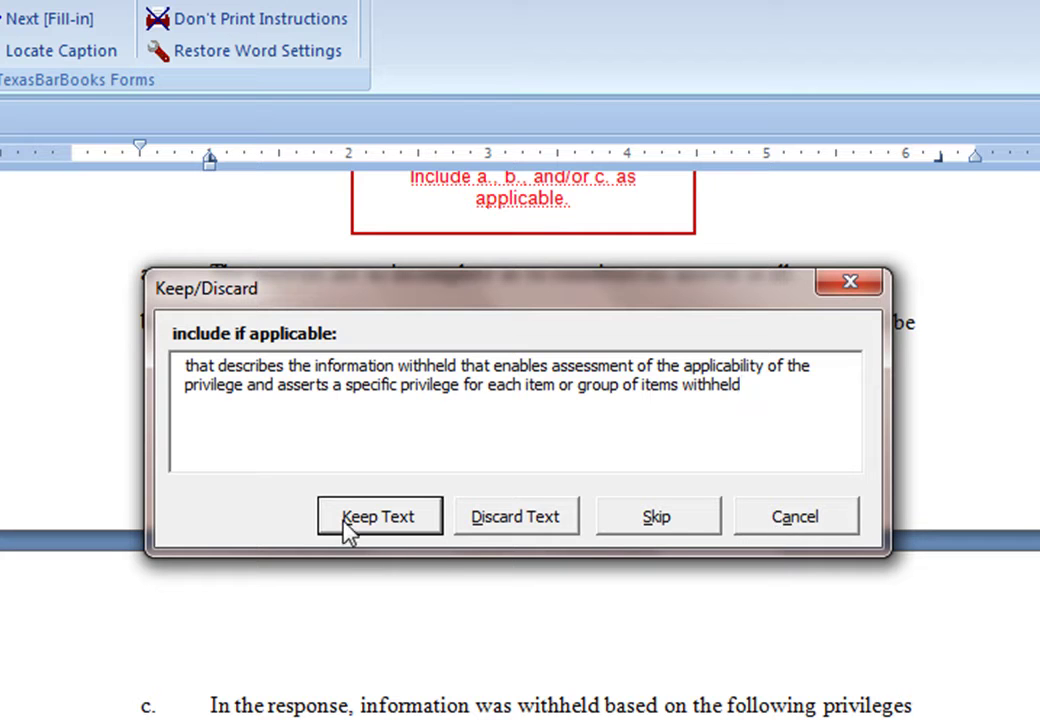
left_click(378, 516)
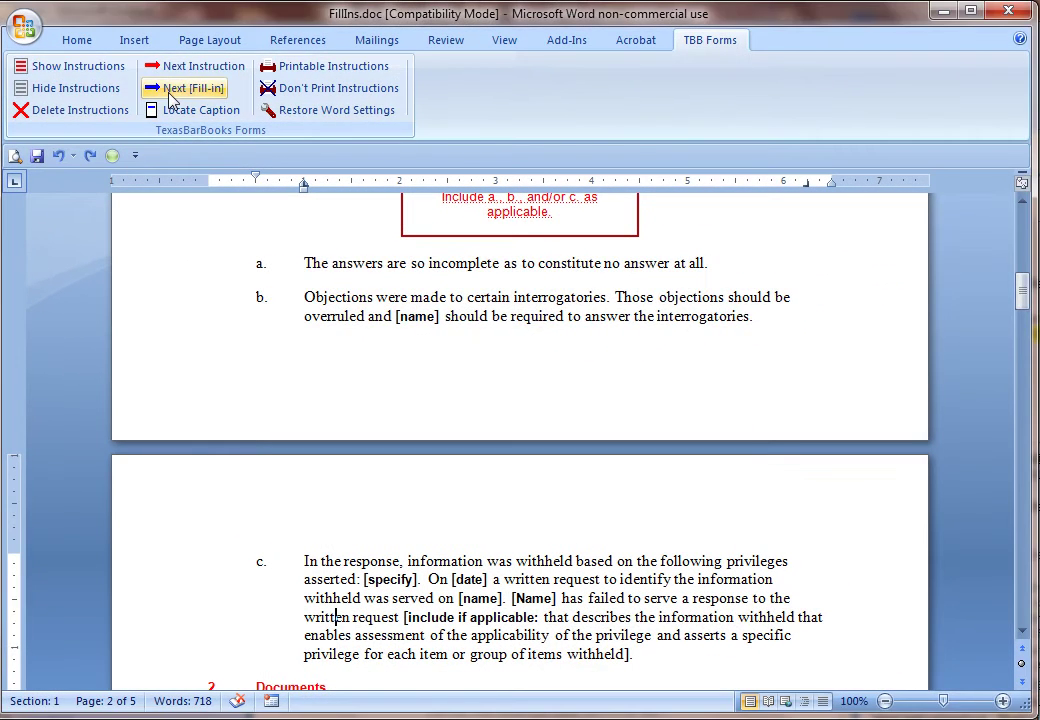
Discard the "include if applicable" text at the end of item c in the Interrogatories section, and undo the removal
left_click(165, 81)
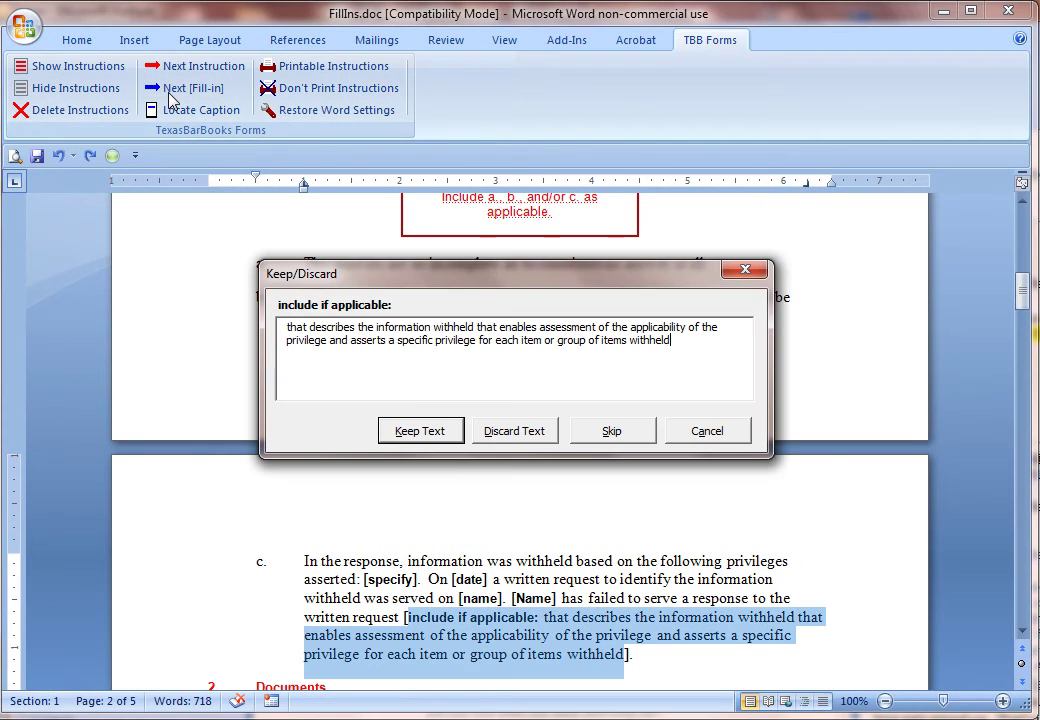
left_click(541, 447)
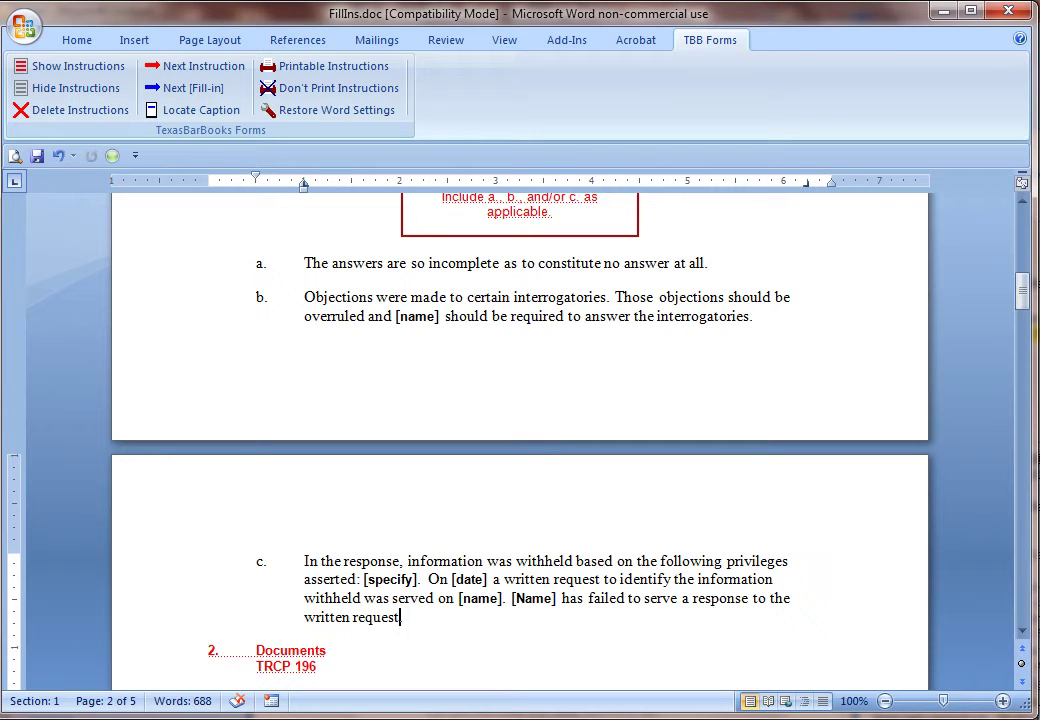
key("ctrl+z")
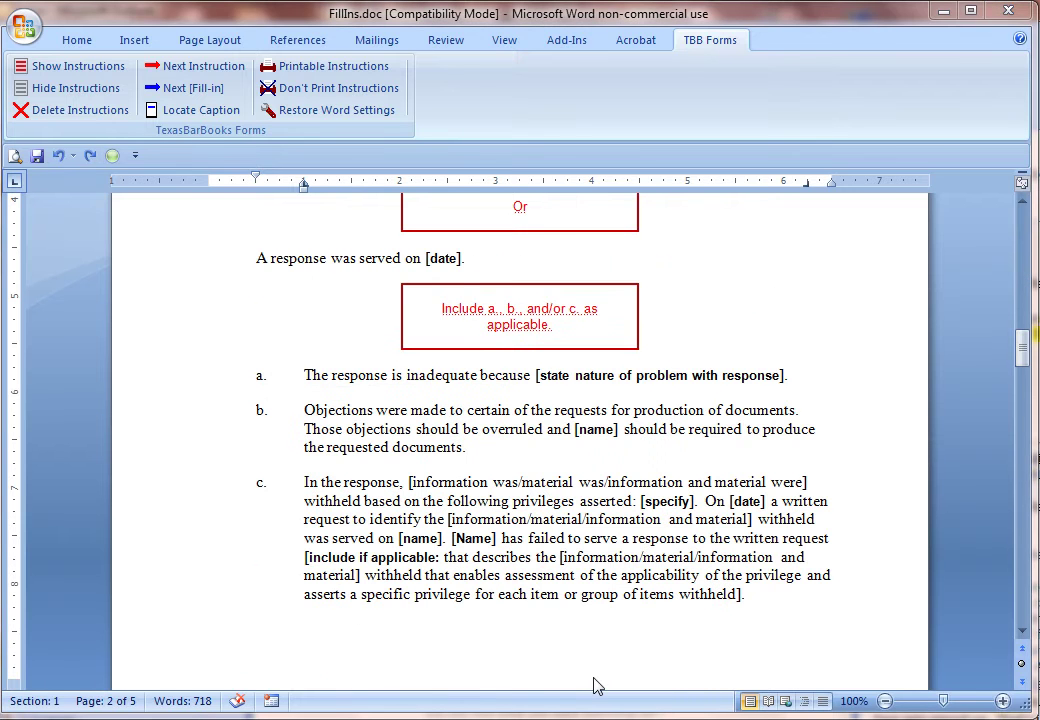
Keep the "include if applicable" text at the end of item c, selecting the options "material" and "information and material" for its bracketed list
left_click(519, 538)
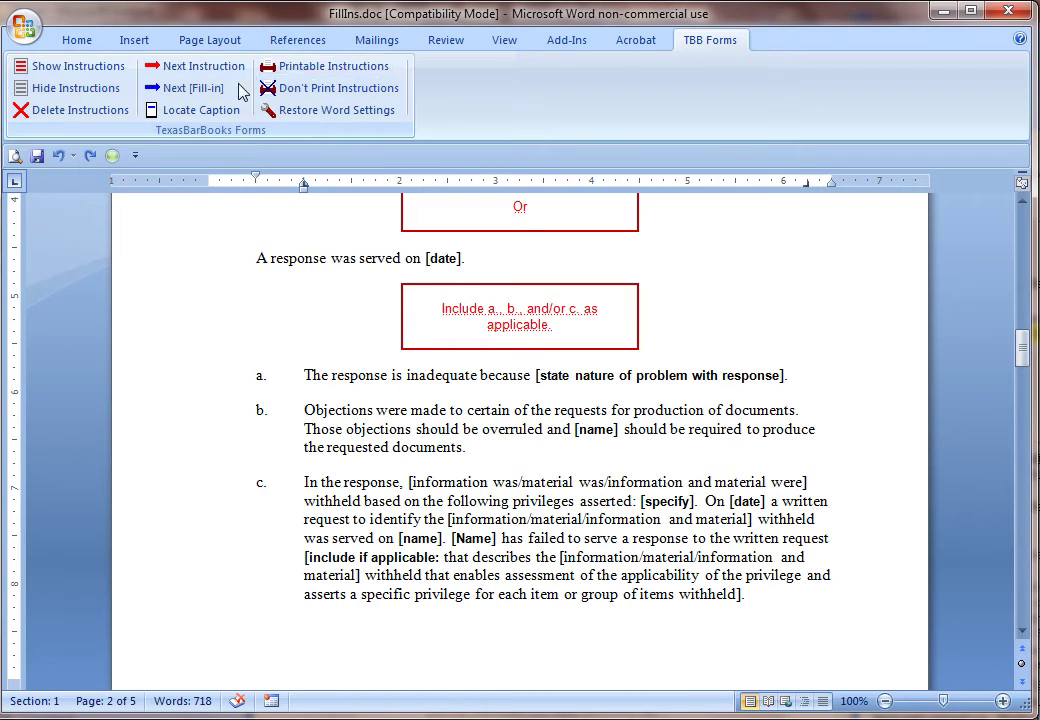
left_click(195, 88)
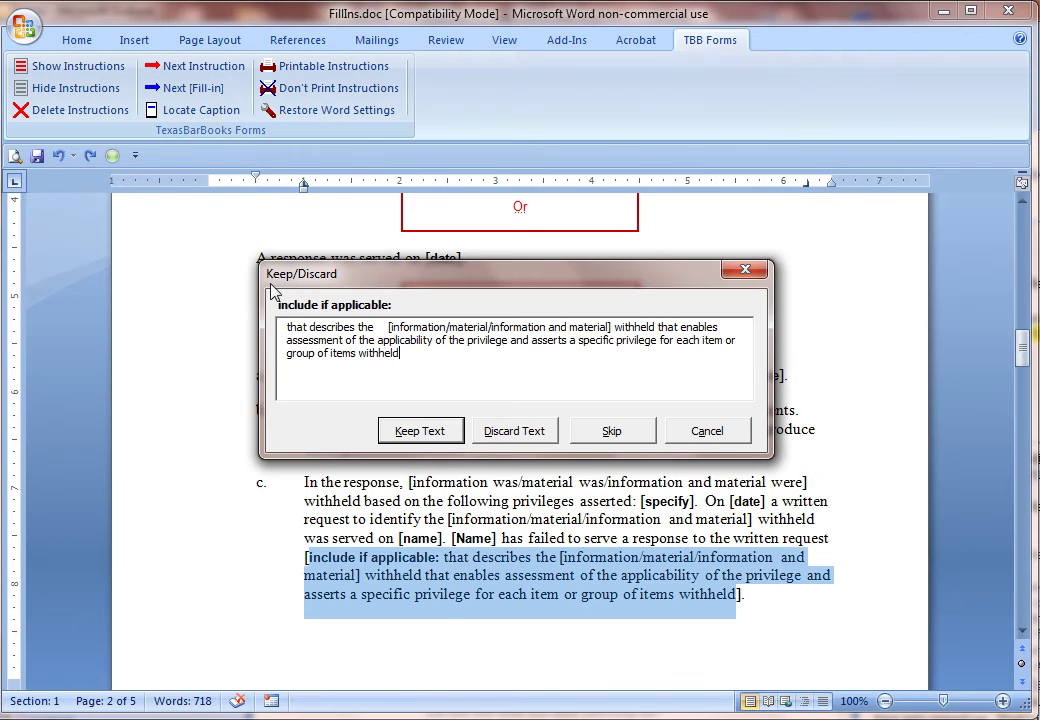
left_click(418, 434)
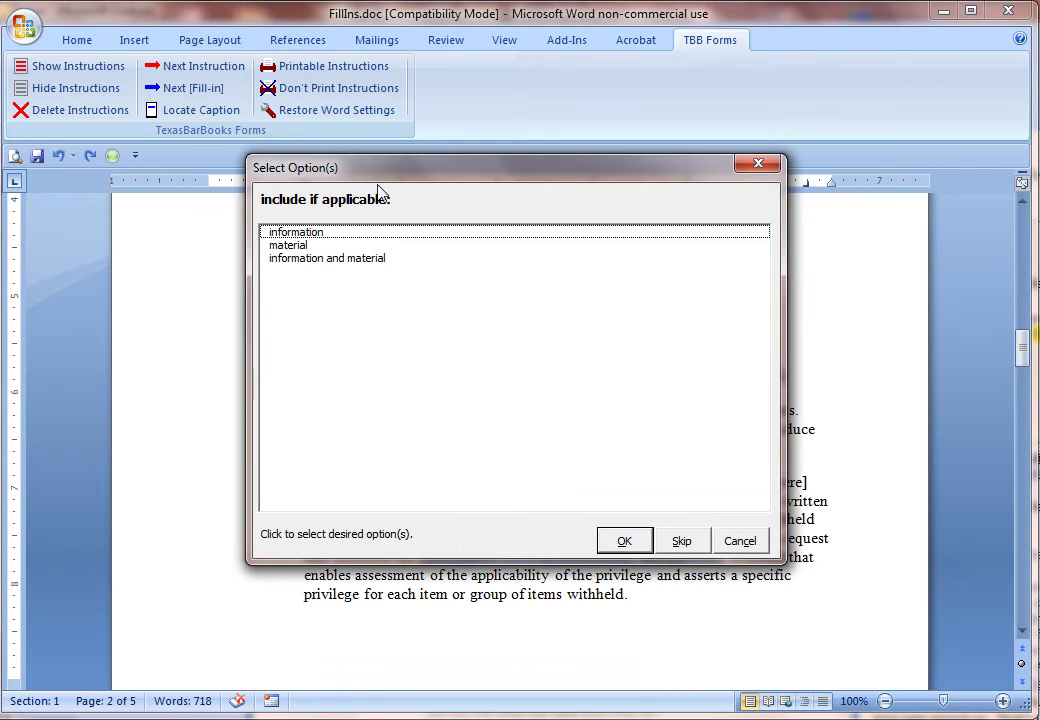
left_click_drag(378, 184, 350, 216)
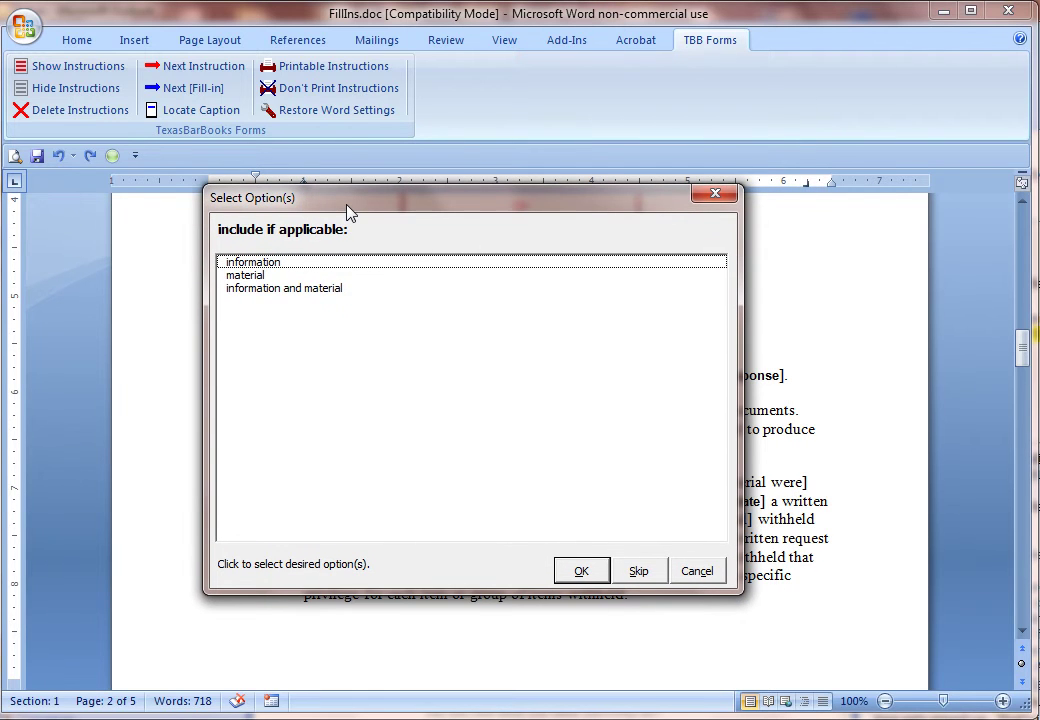
left_click(297, 289)
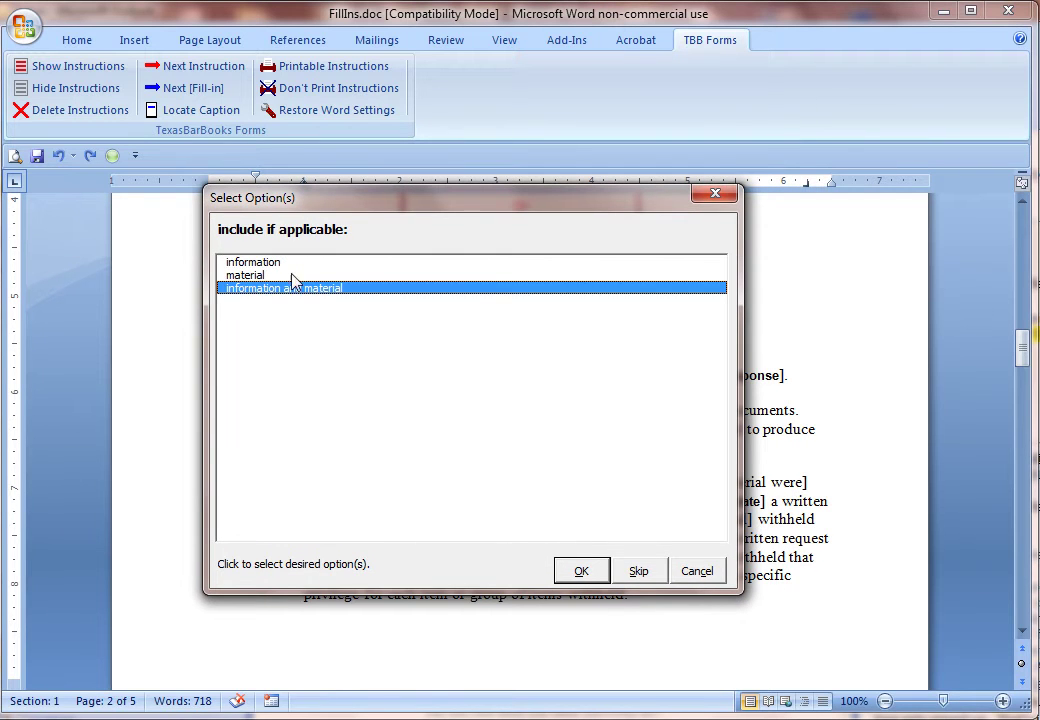
left_click(272, 275)
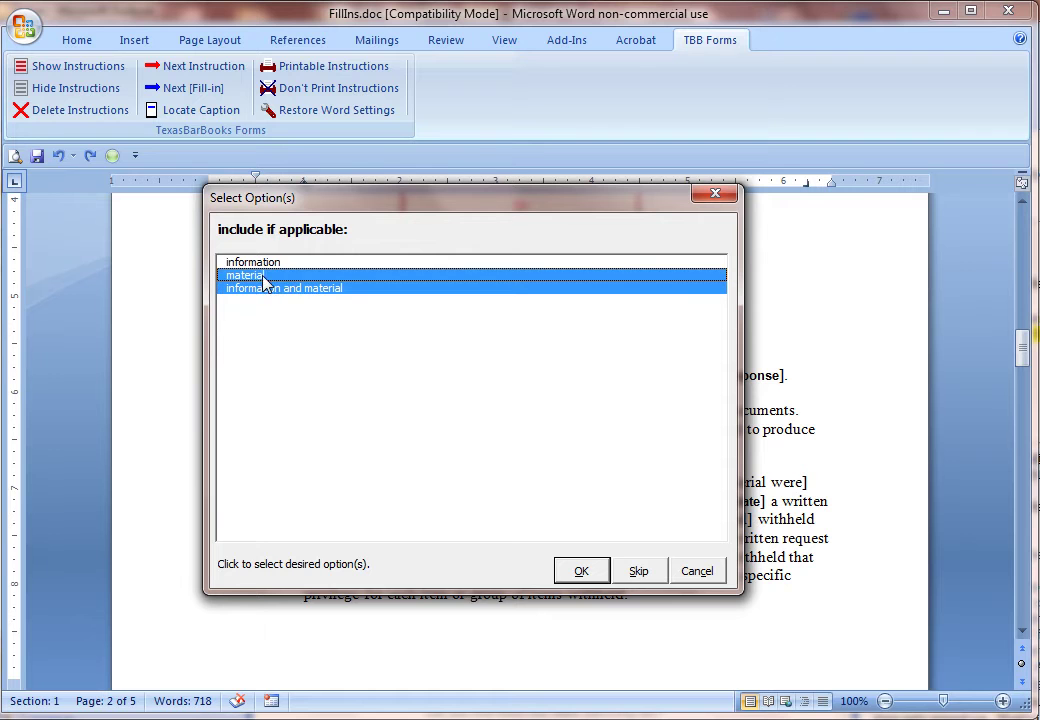
left_click(581, 571)
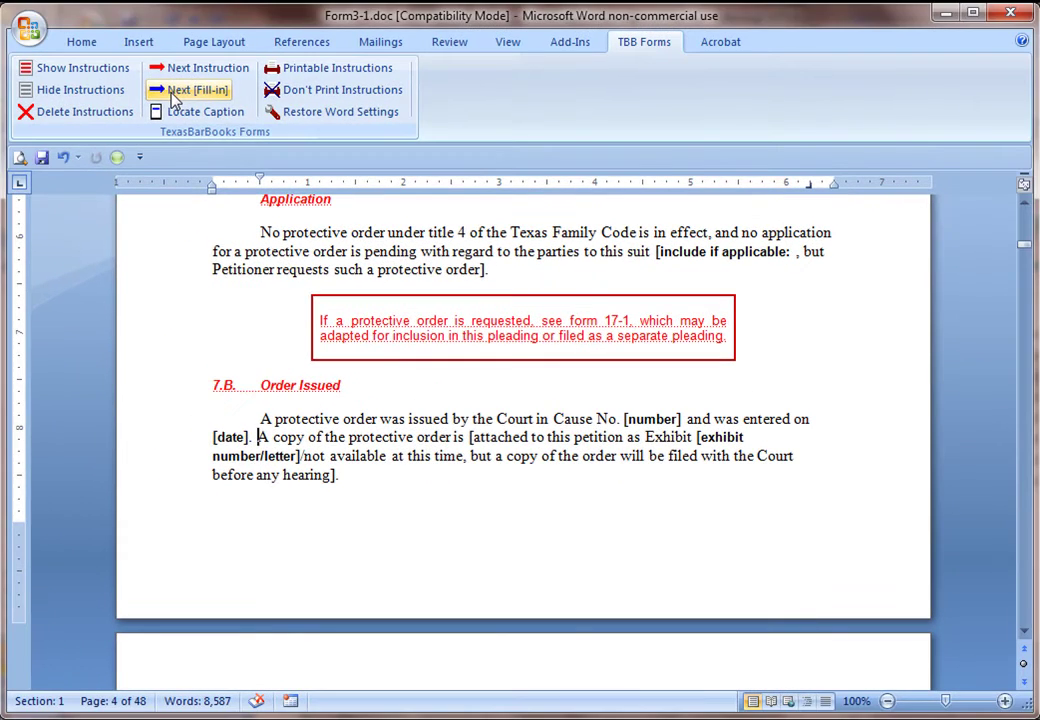
In section 7.B of Form3-1.doc, shorten the bracketed protective order text to "attached to this petition as Exhibit 12" and keep it
left_click(173, 97)
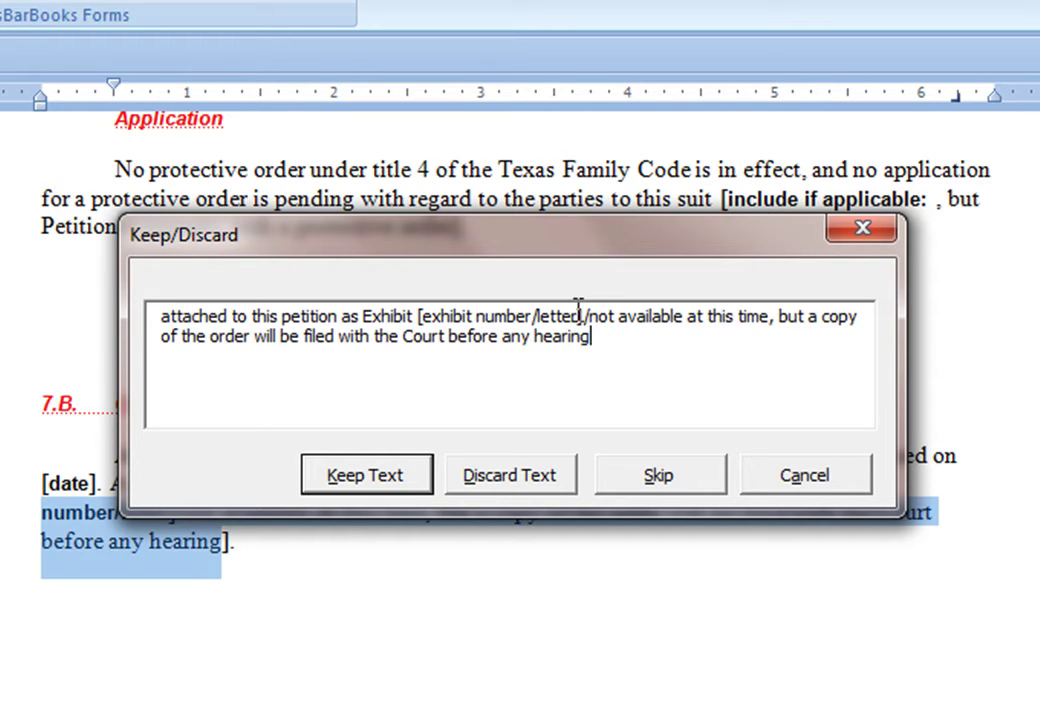
left_click_drag(583, 316, 605, 357)
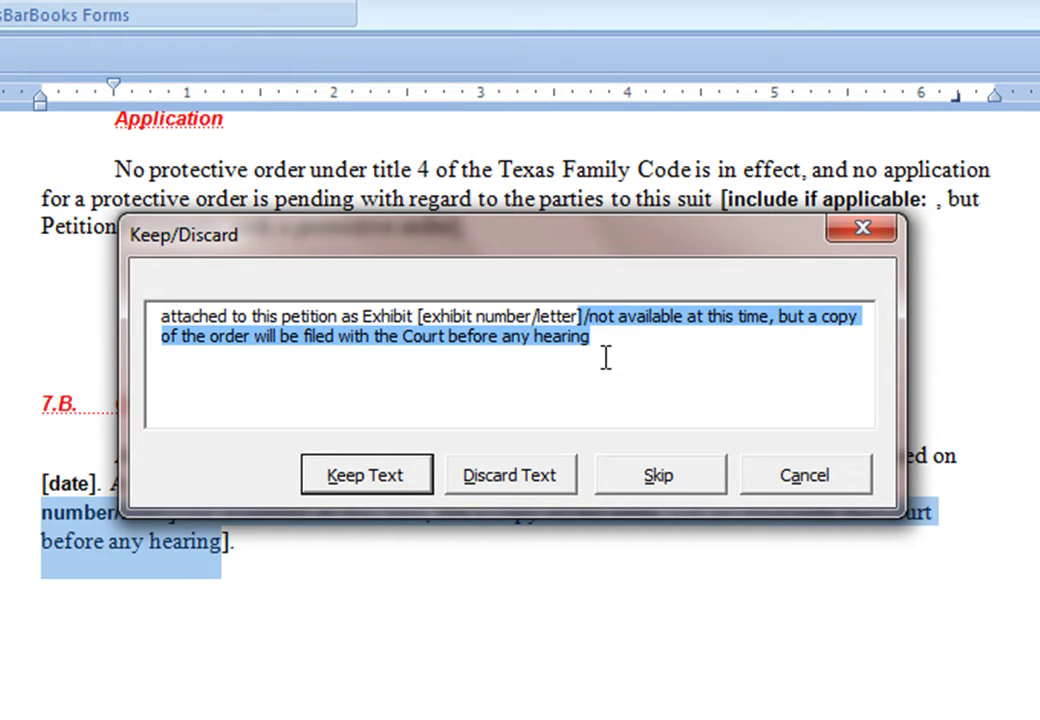
key("Delete")
key("ctrl+shift+Left")
key("ctrl+shift+Left")
key("ctrl+shift+Left")
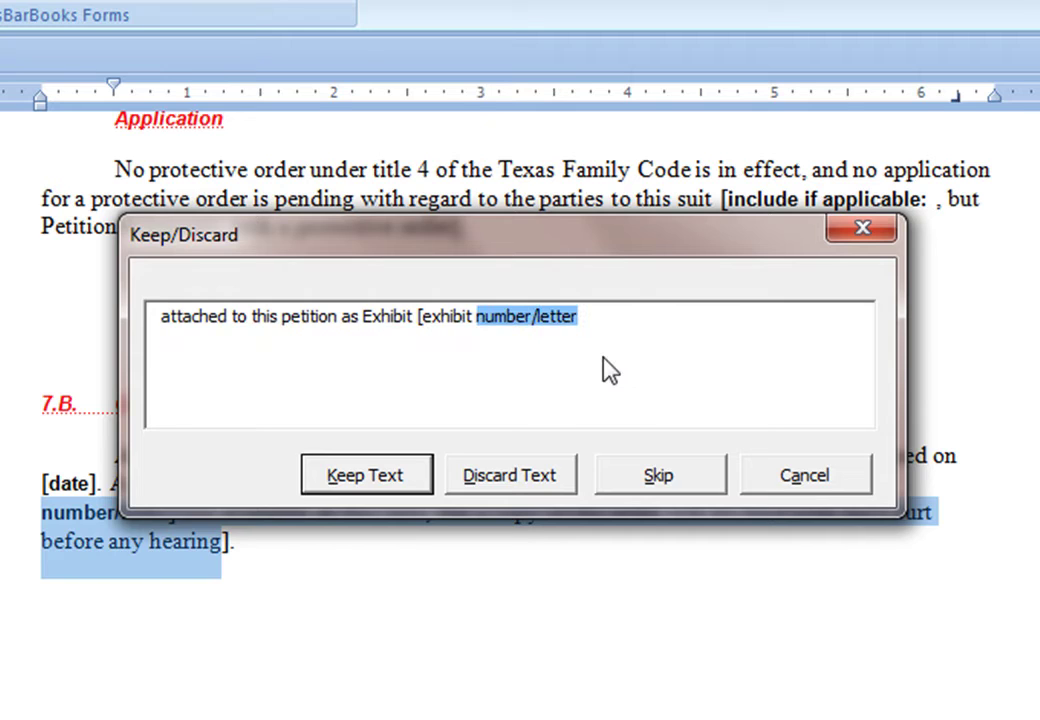
key("BackSpace")
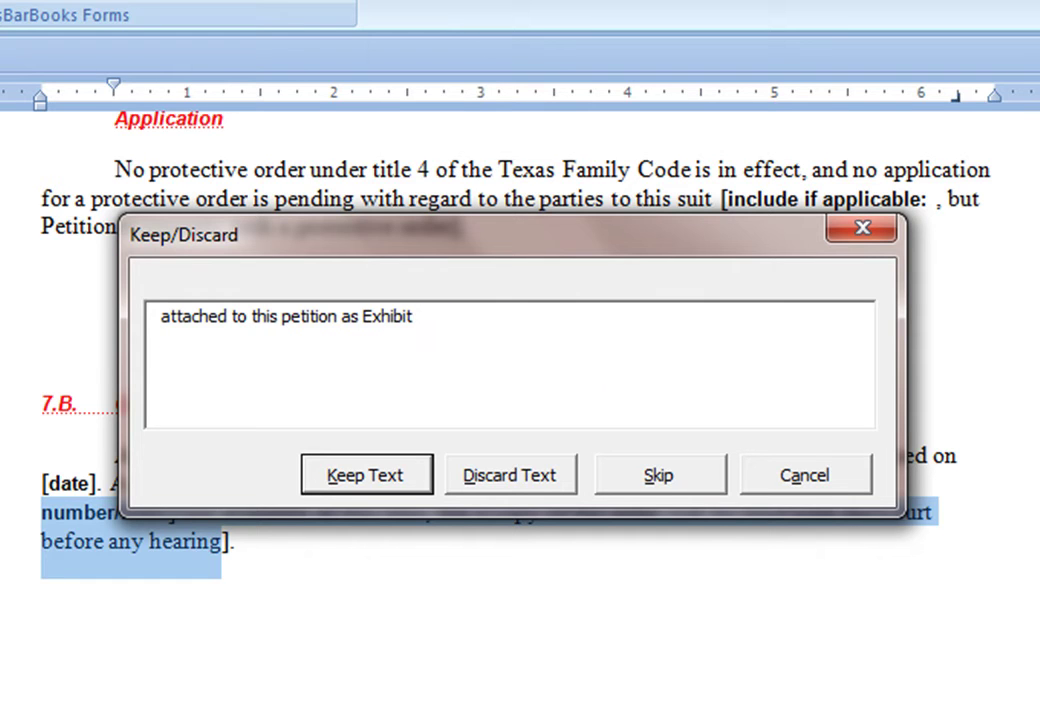
type("123")
key("BackSpace")
left_click(425, 485)
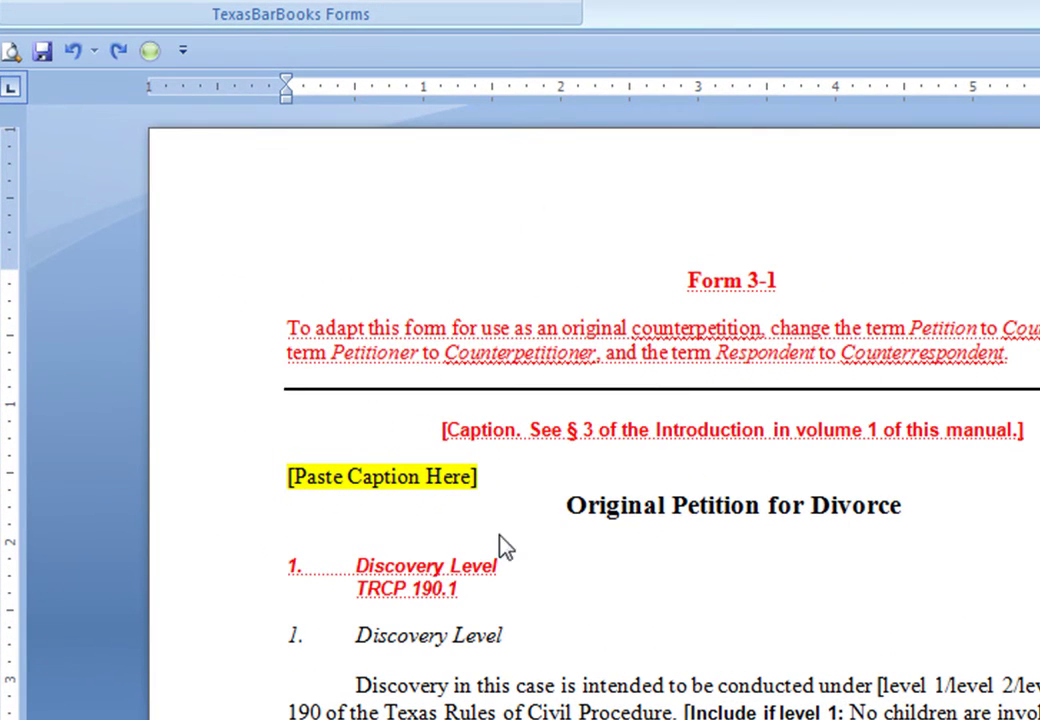
Try replacing the [Paste Caption Here] field with an "In re" case style, and undo the entry
left_click(378, 483)
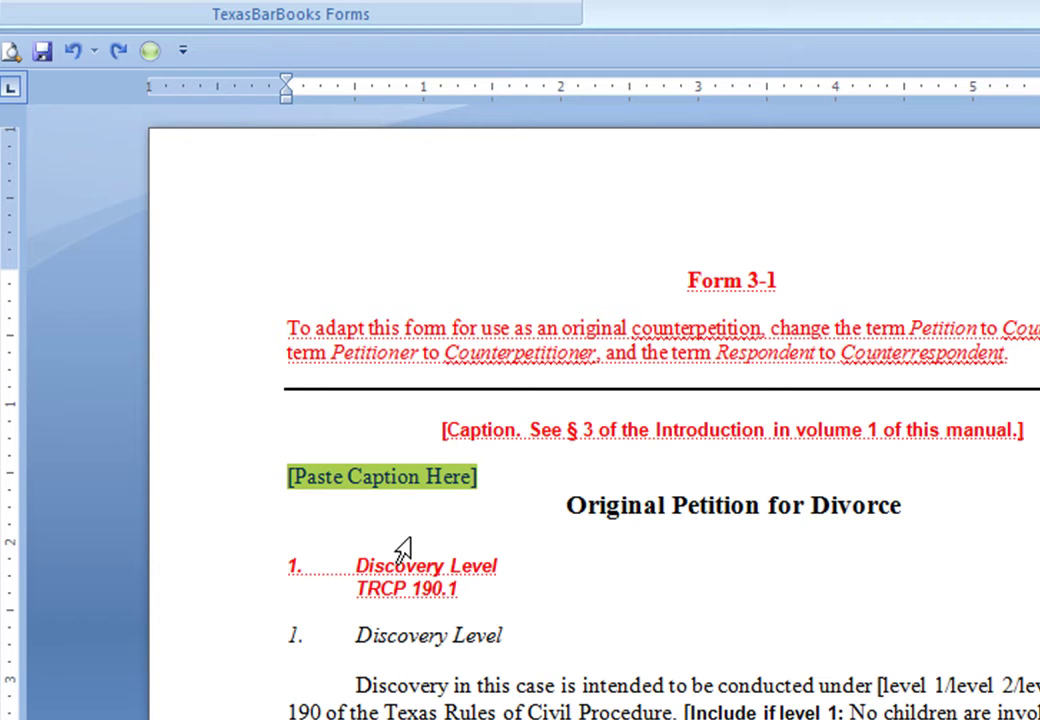
type("In")
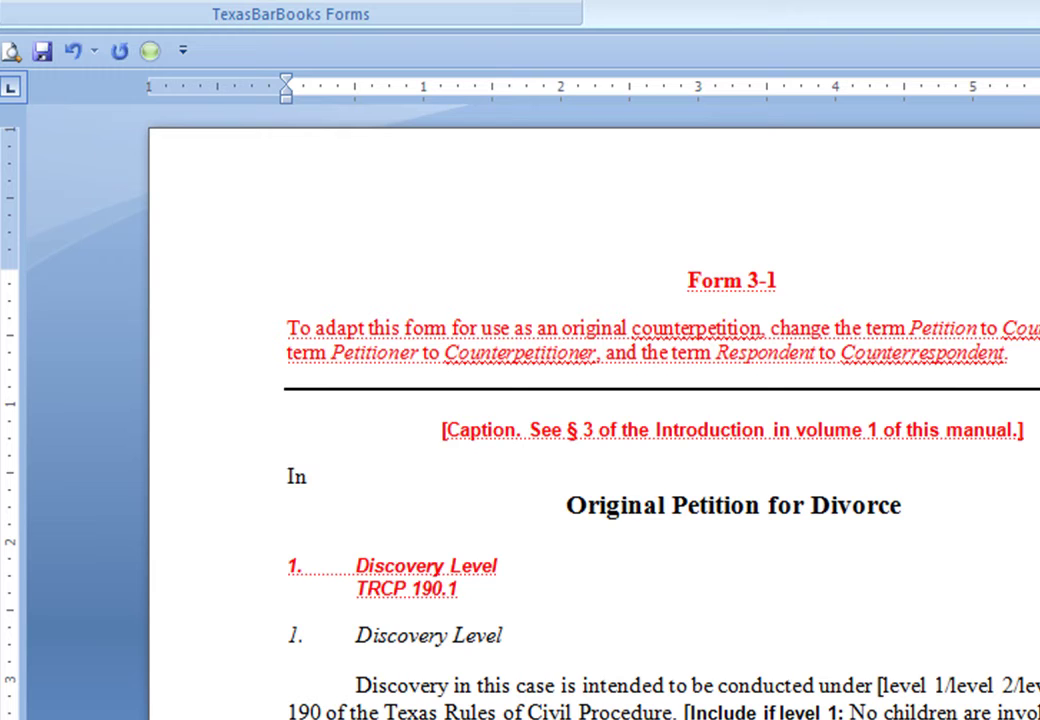
type(" re jones...")
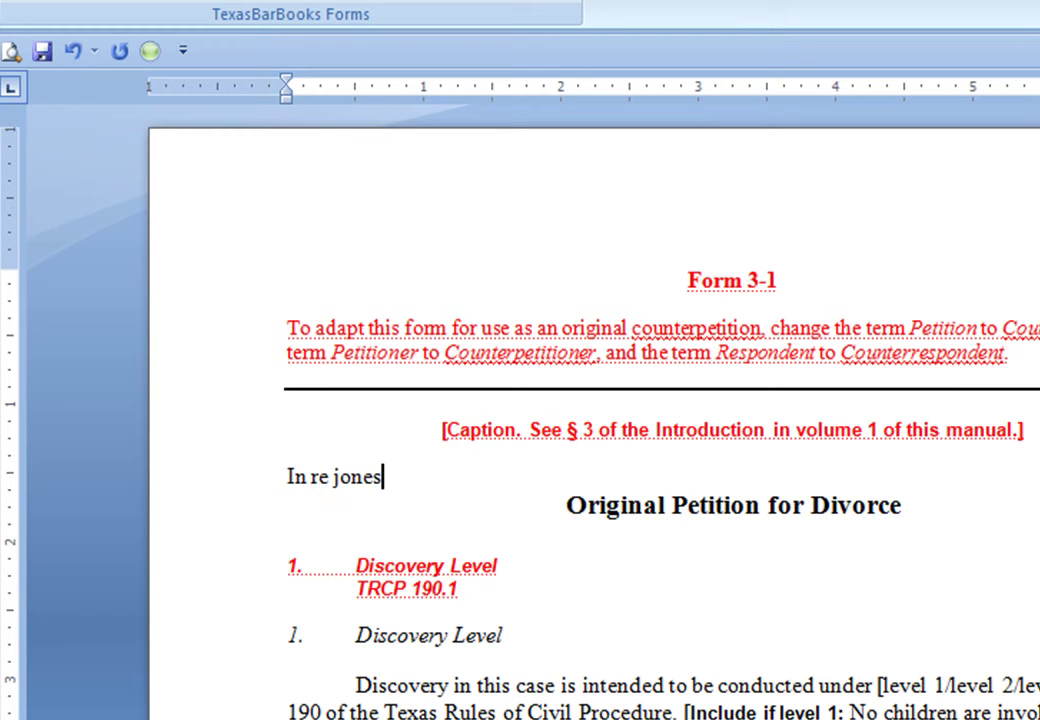
key("ctrl+z")
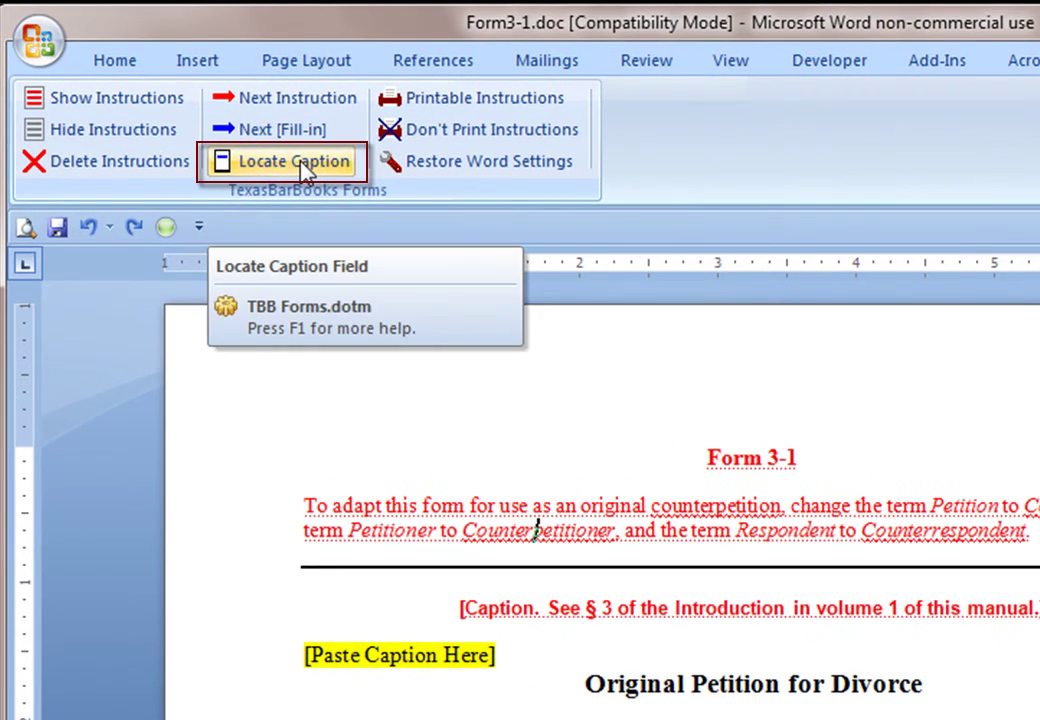
Locate the caption field in Form3-1.doc, and check Form6-41.doc for a caption field
left_click(287, 160)
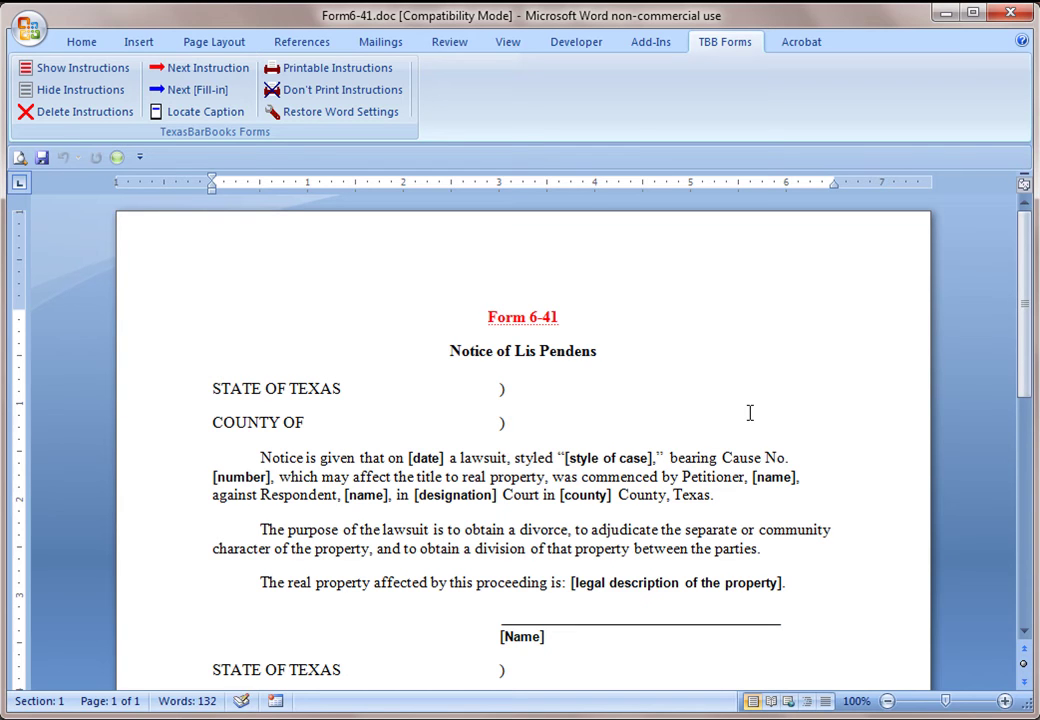
left_click(204, 112)
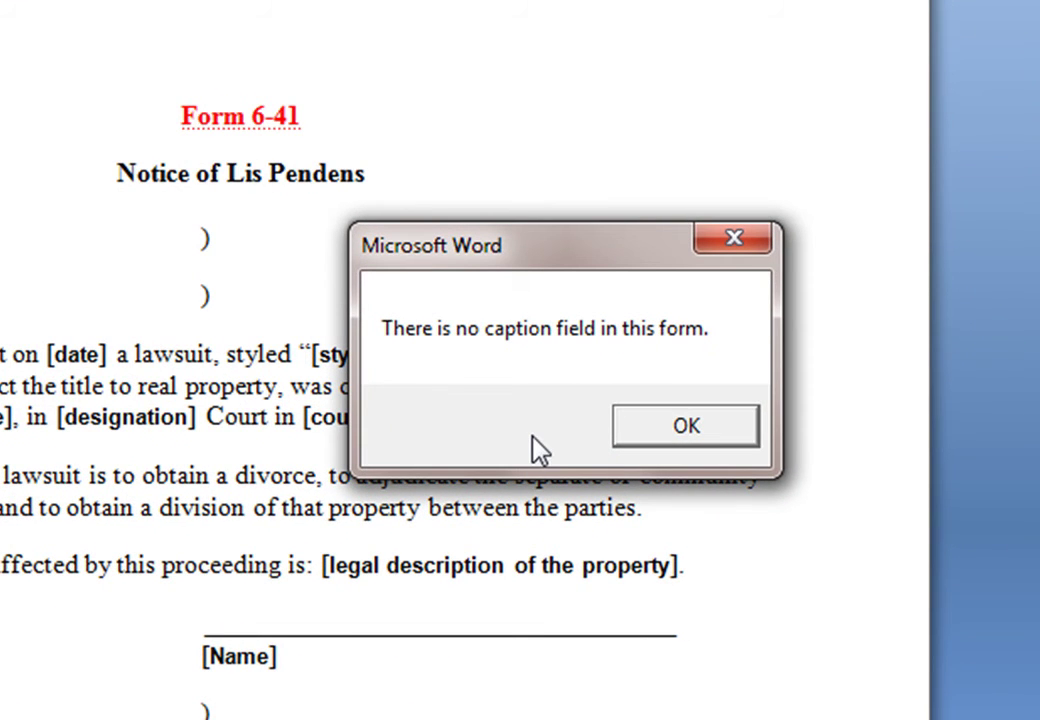
left_click(648, 440)
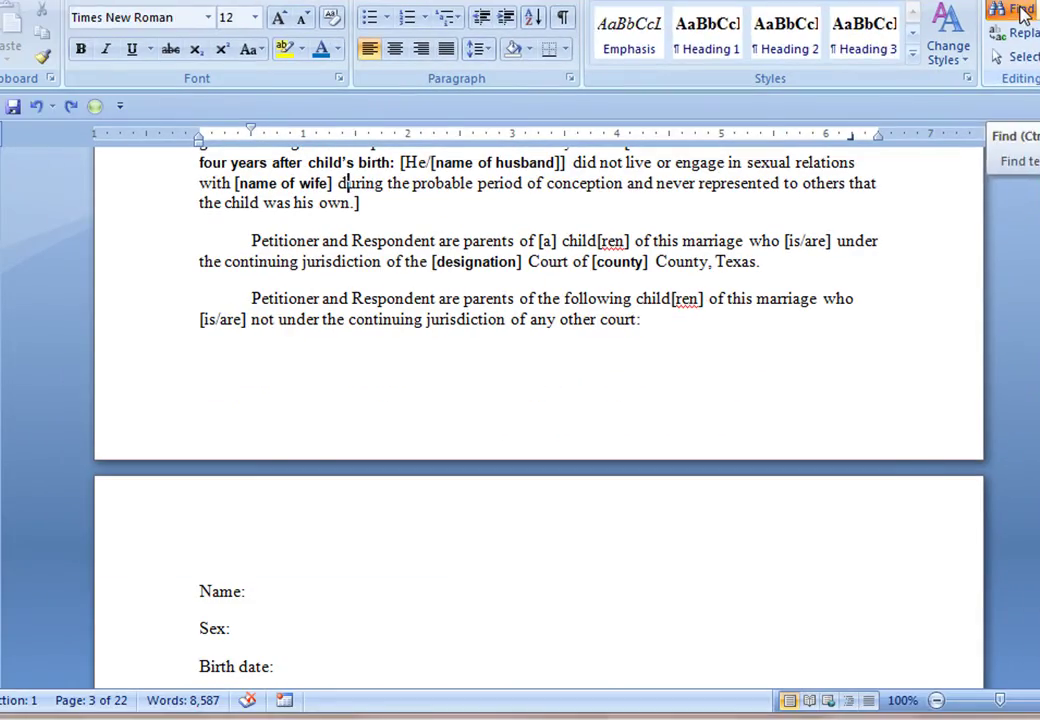
Search for the next colon in the paragraphs about the children of the marriage in Form3-1.doc, and close the search
left_click(868, 160)
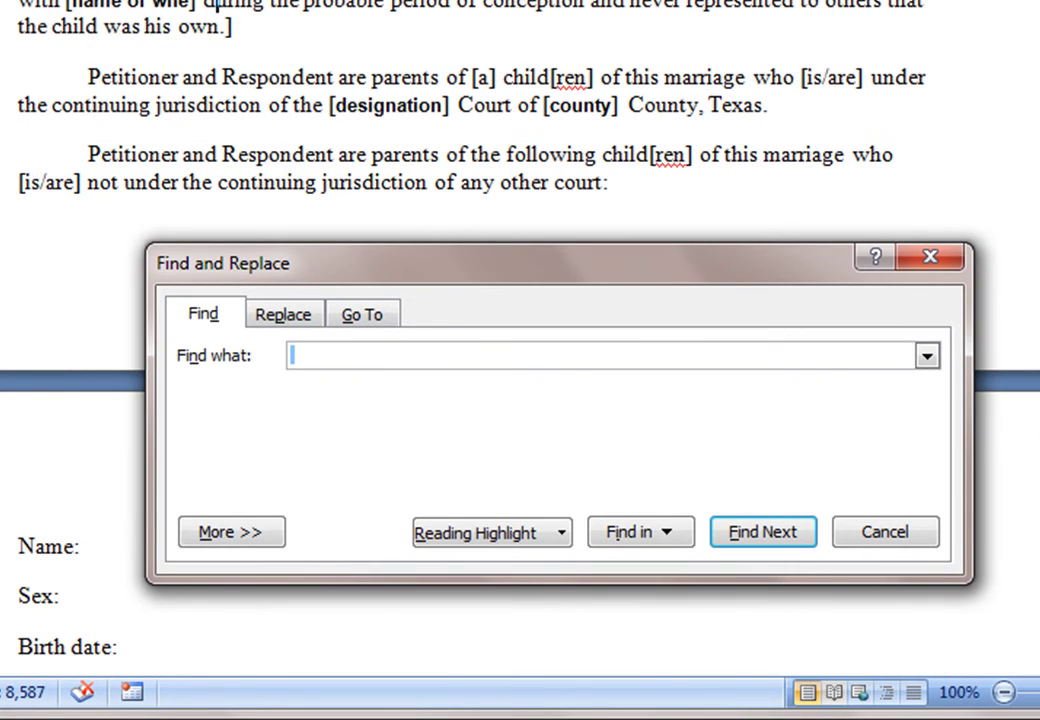
type(":")
left_click(760, 538)
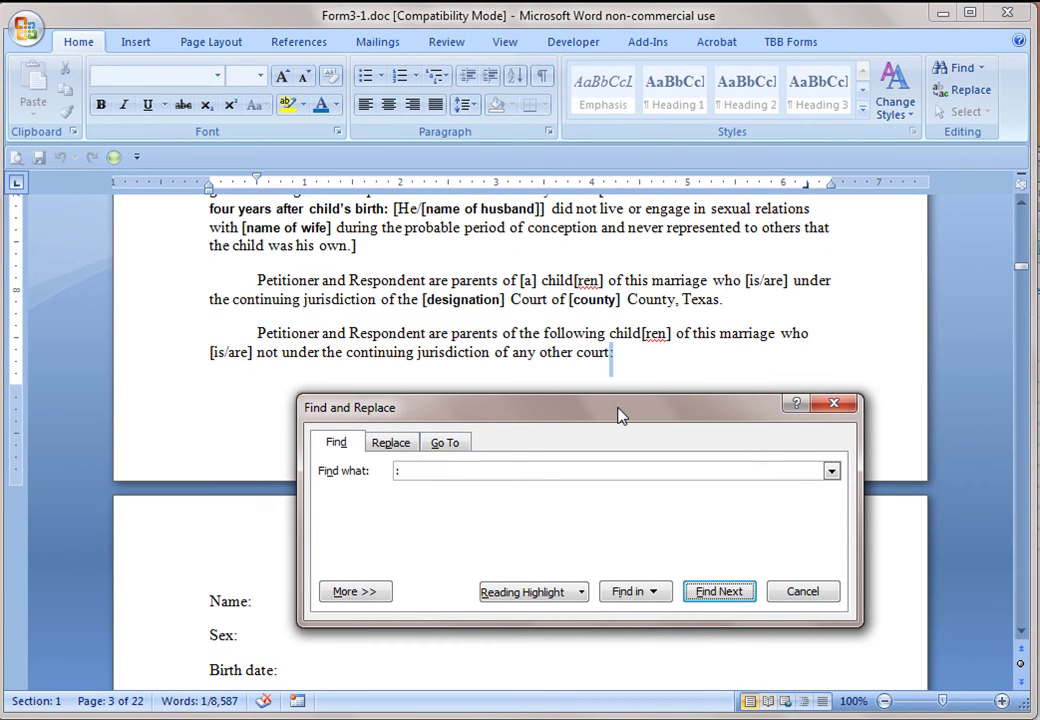
left_click(803, 593)
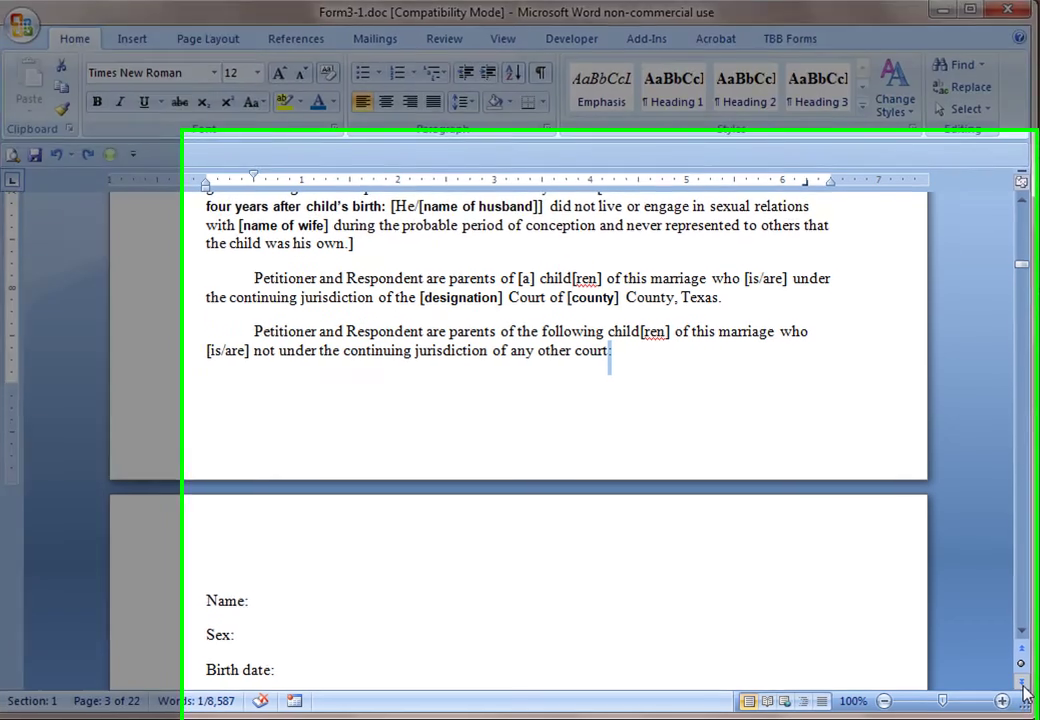
Go to the next colon, enter the child's full name after "Name:" and fill in the sex as Female
left_click(1024, 688)
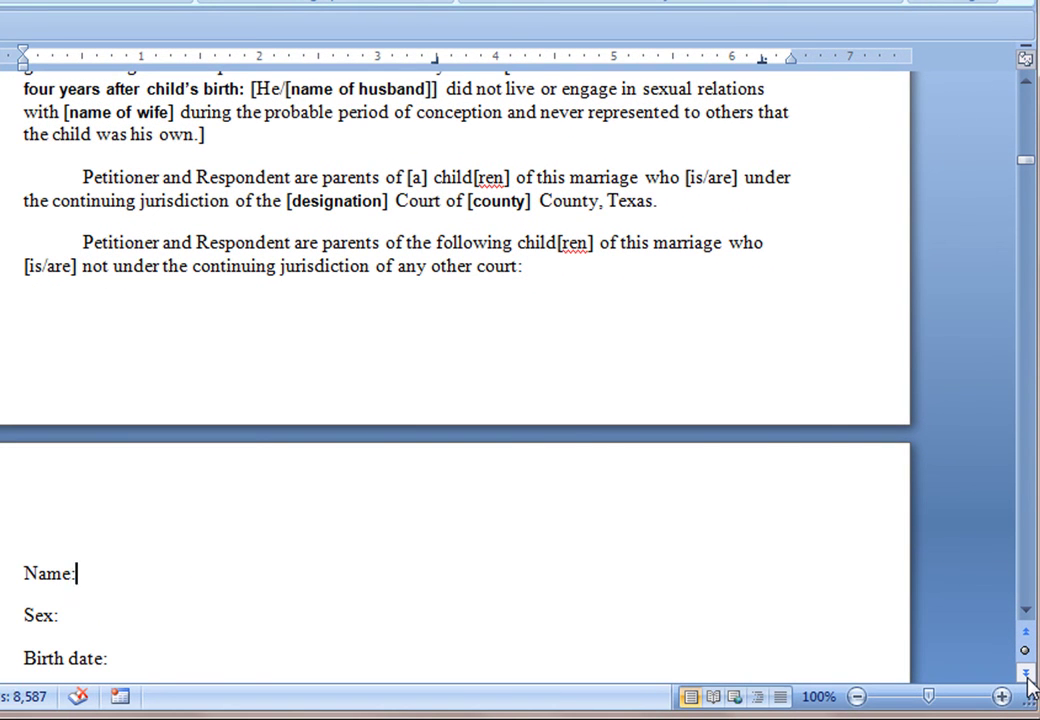
type("Jane J")
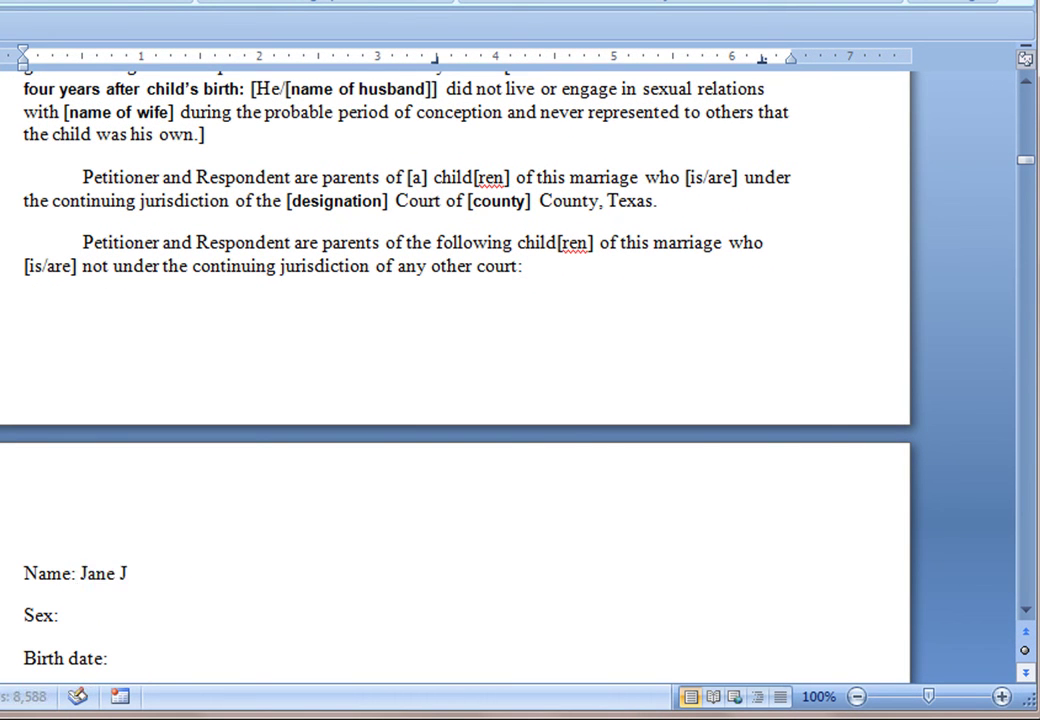
key("BackSpace")
type("Doe")
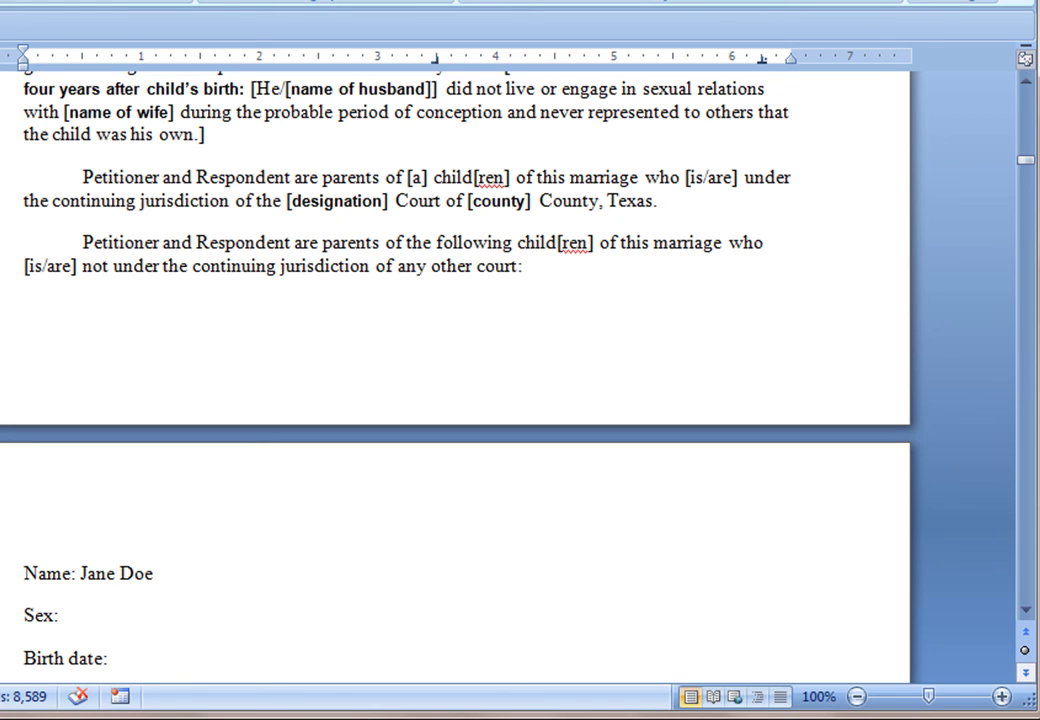
key("Down")
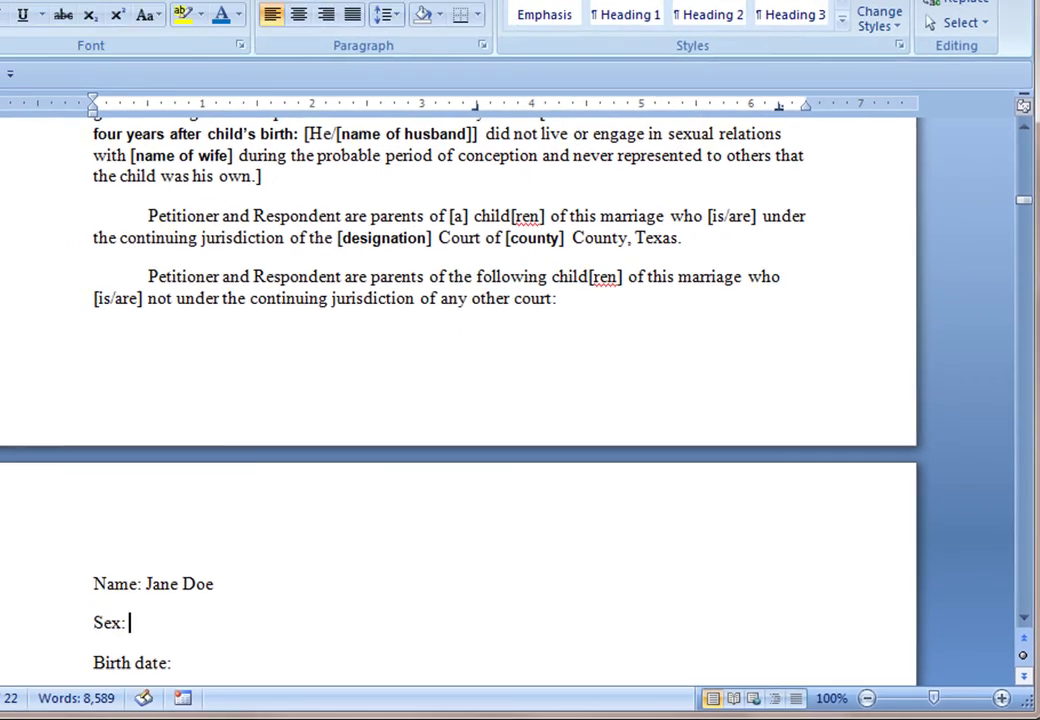
type("Femal")
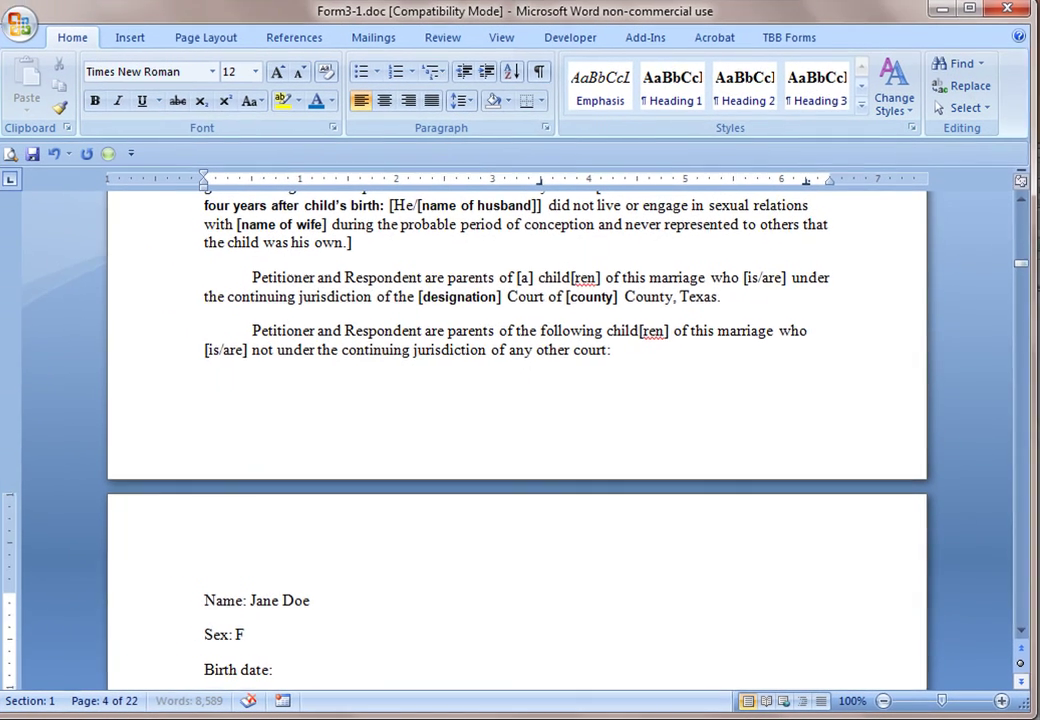
type("e")
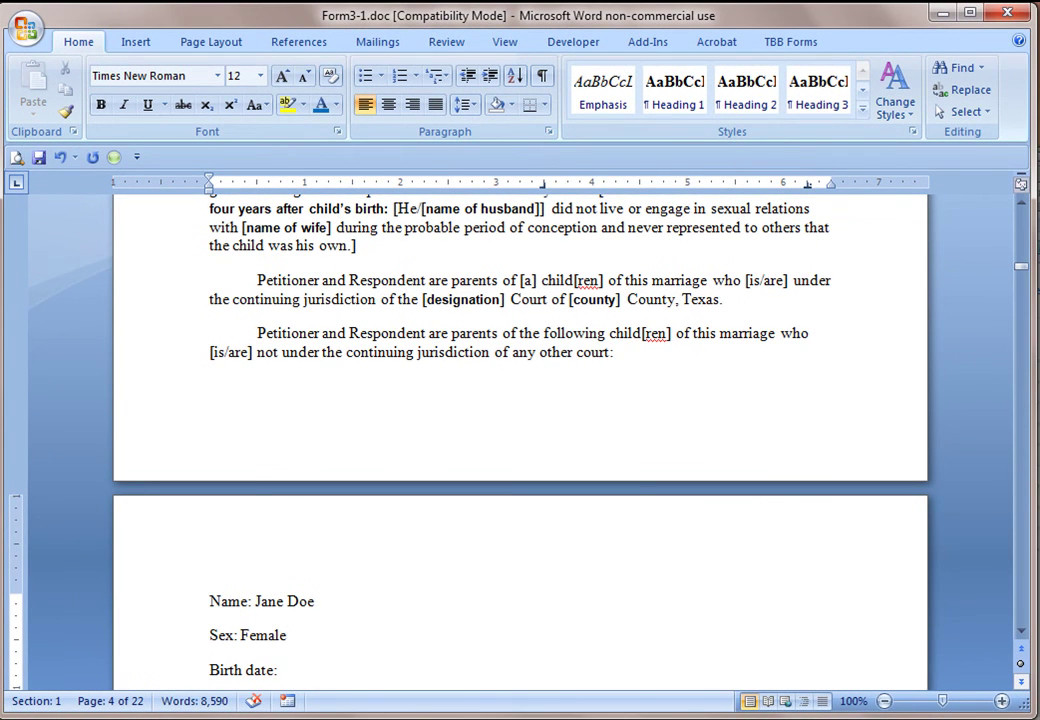